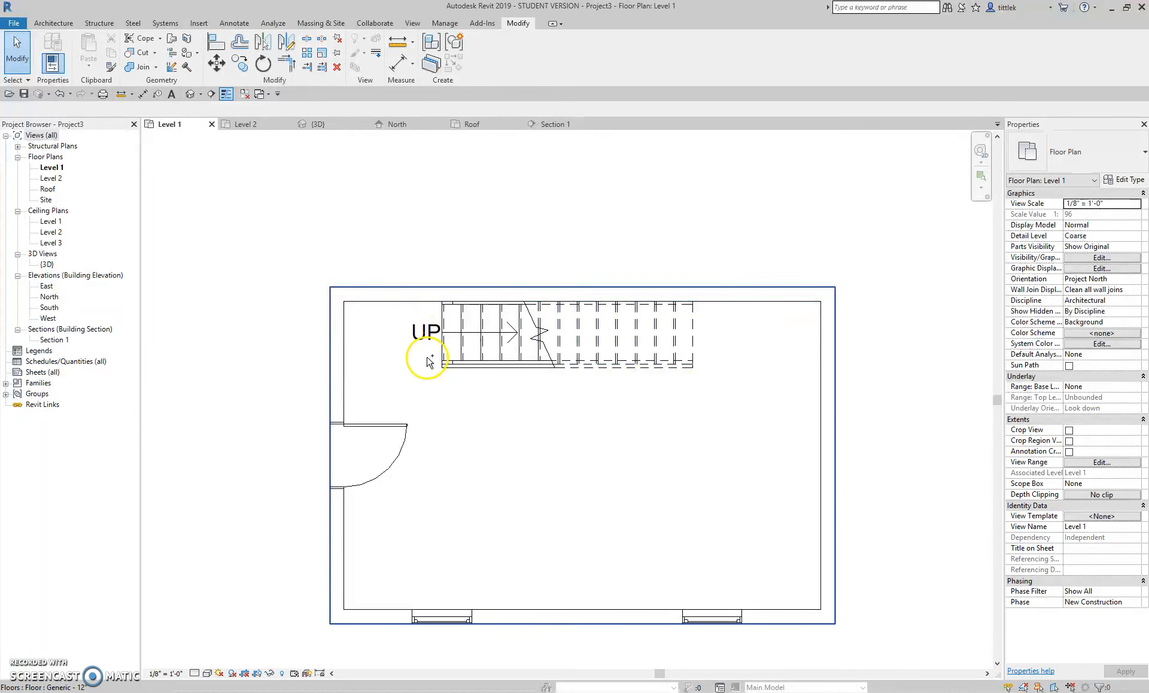
Undo the recent edits back to the open stair edit and finish the stair
scroll(428, 361, "down", 2)
double_click(625, 372)
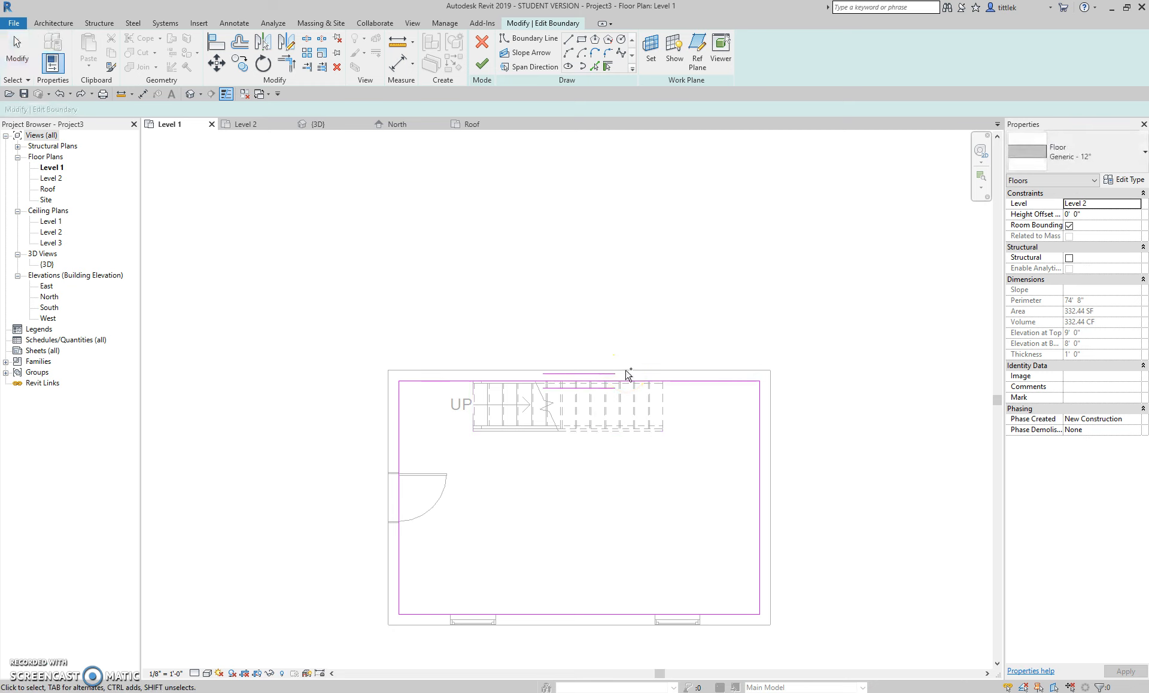
key("ctrl+z")
key("ctrl+z")
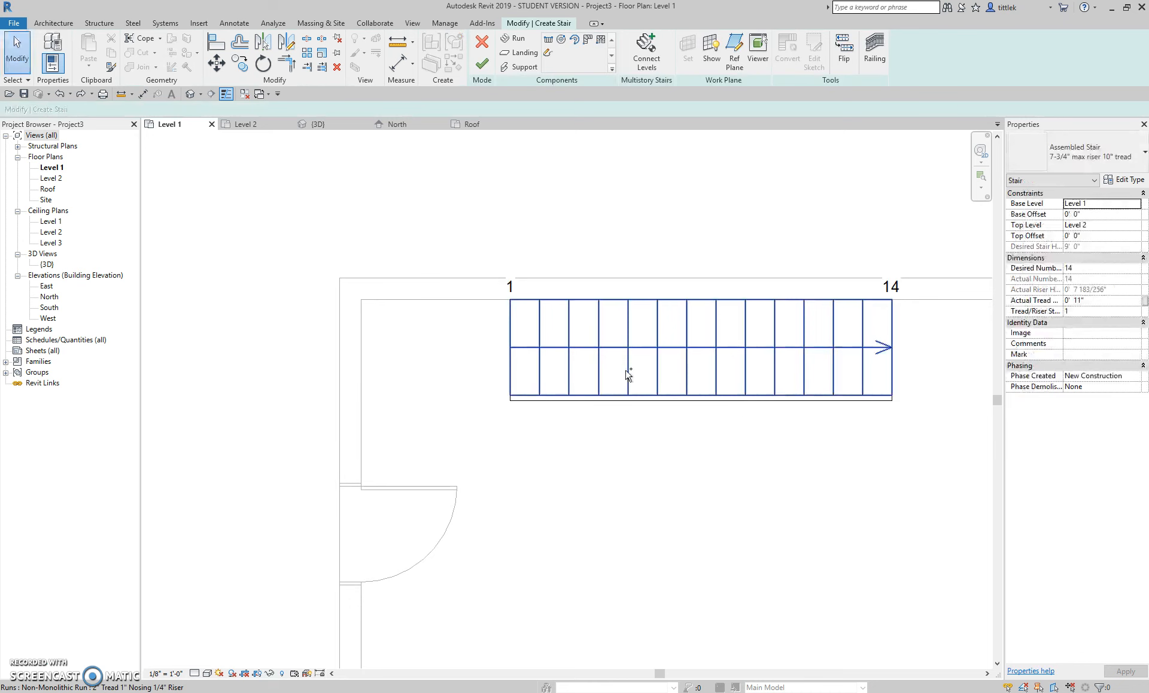
left_click(481, 67)
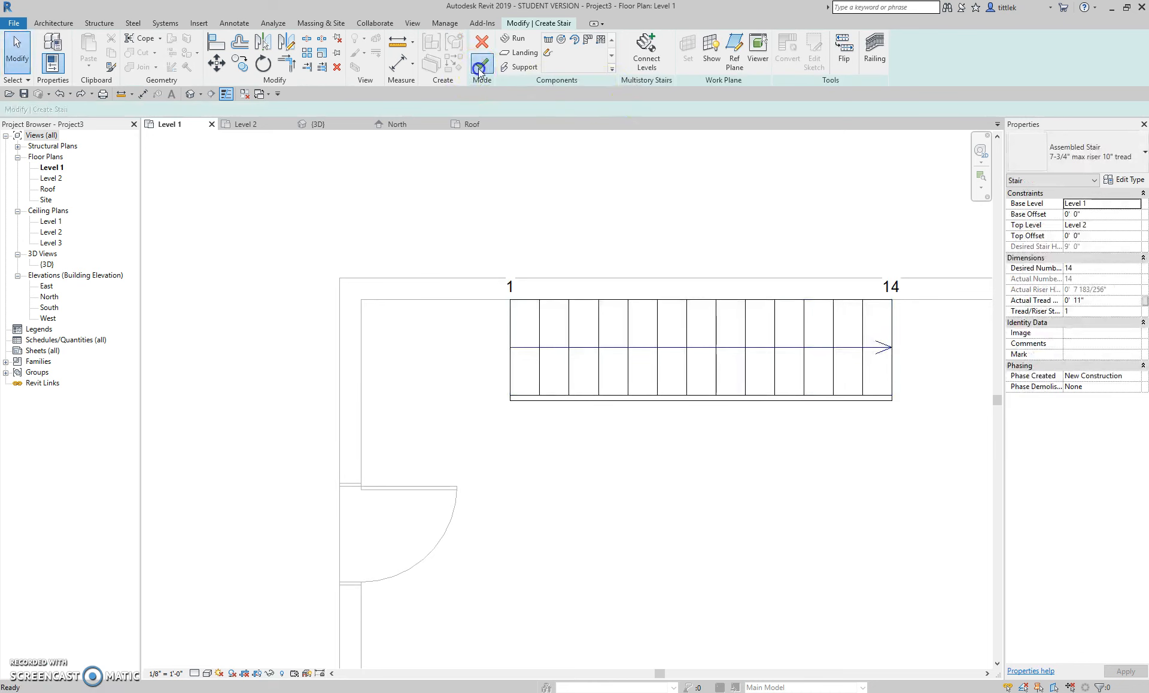
scroll(488, 501, "down", 3)
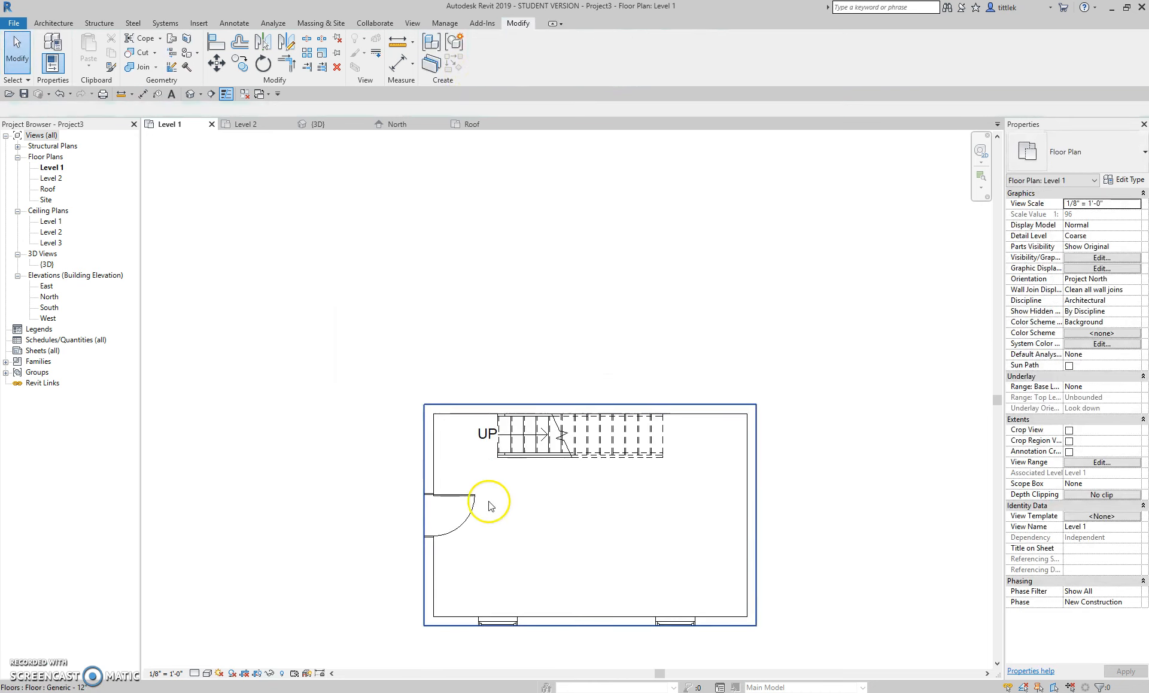
In the Level 2 floor plan, enable selecting elements by face and open the Generic - 12" floor's boundary for editing
left_click(249, 124)
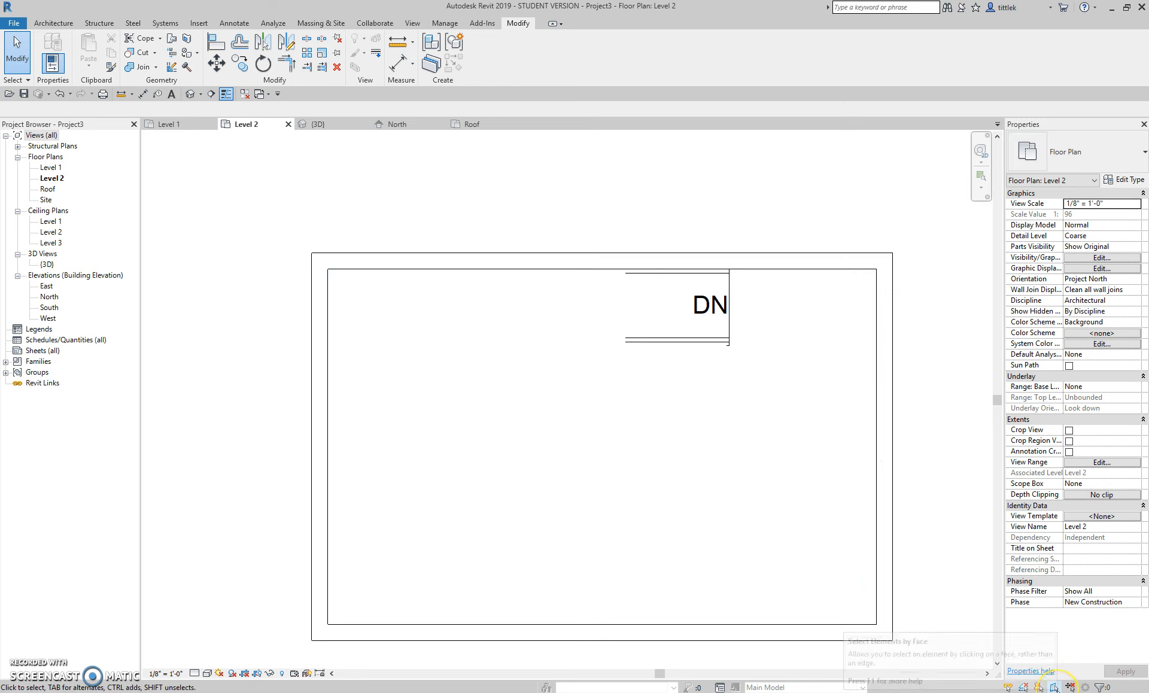
left_click(1053, 688)
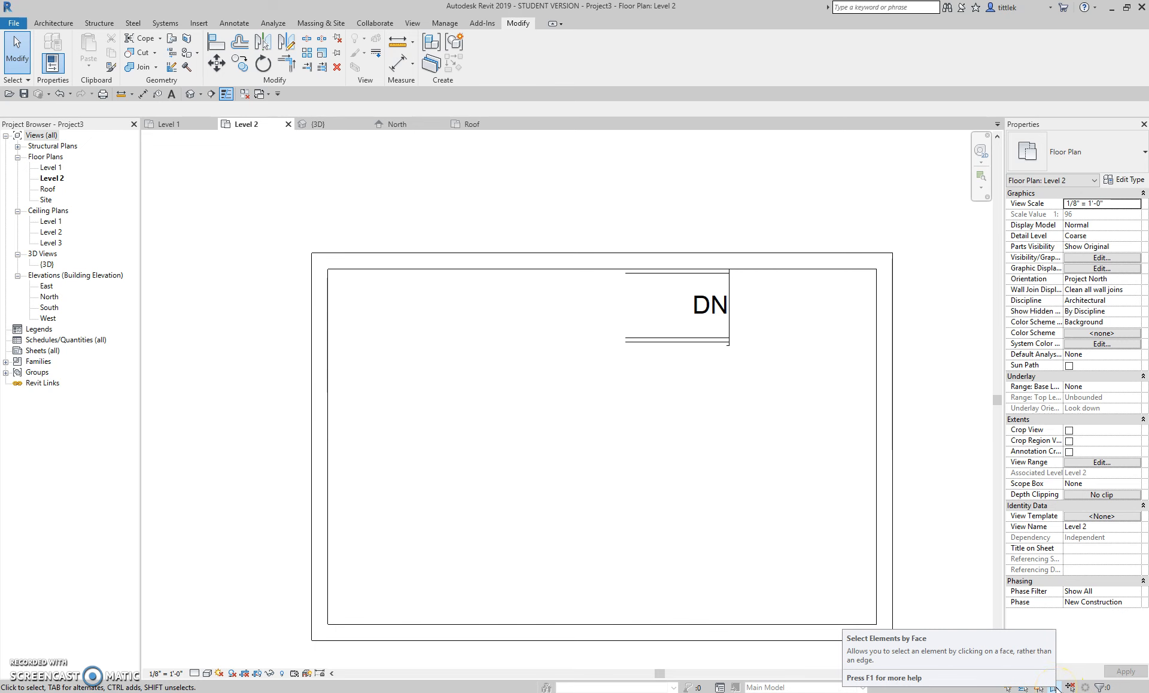
left_click(659, 399)
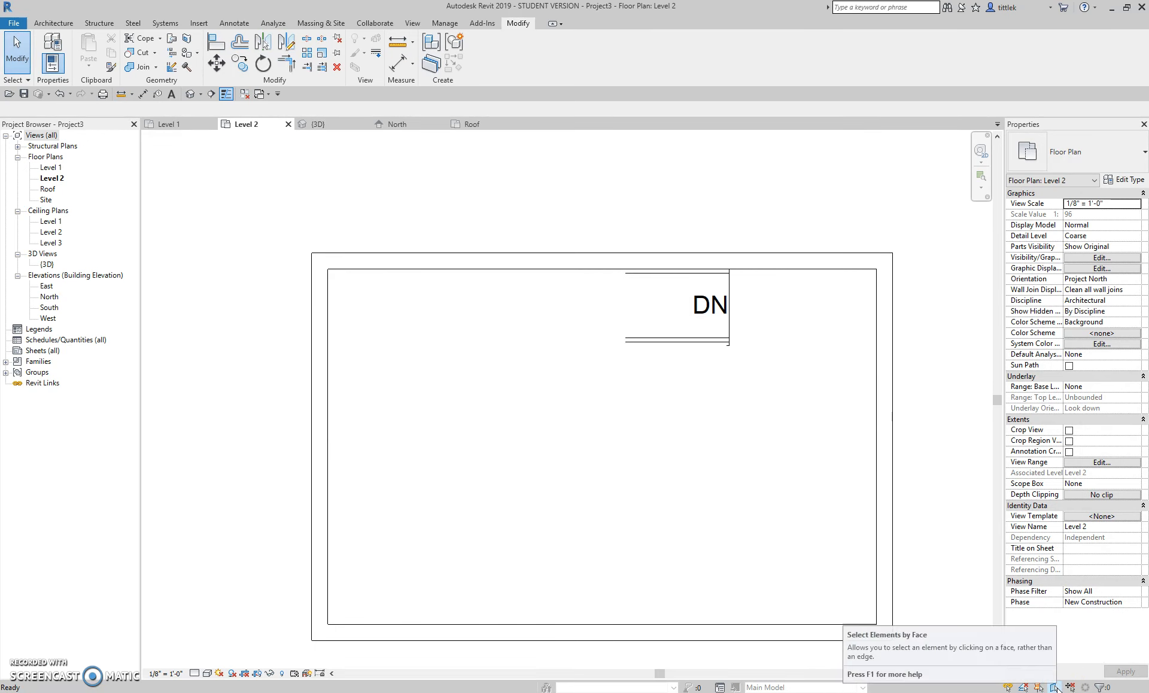
left_click(600, 473)
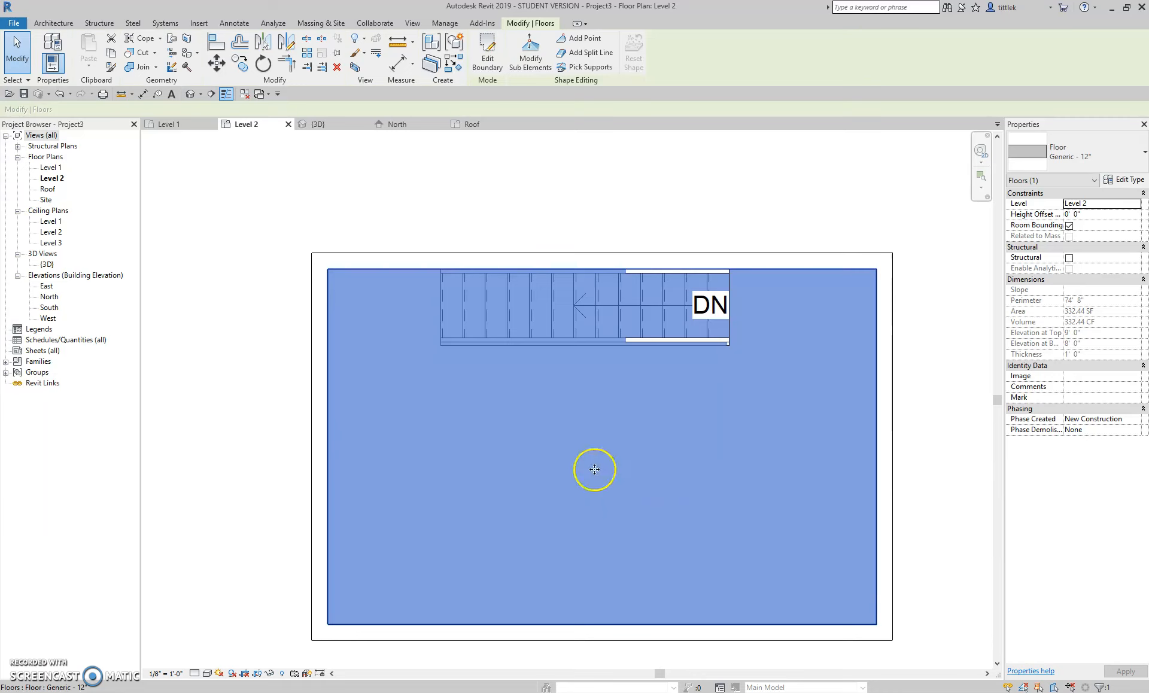
left_click(487, 48)
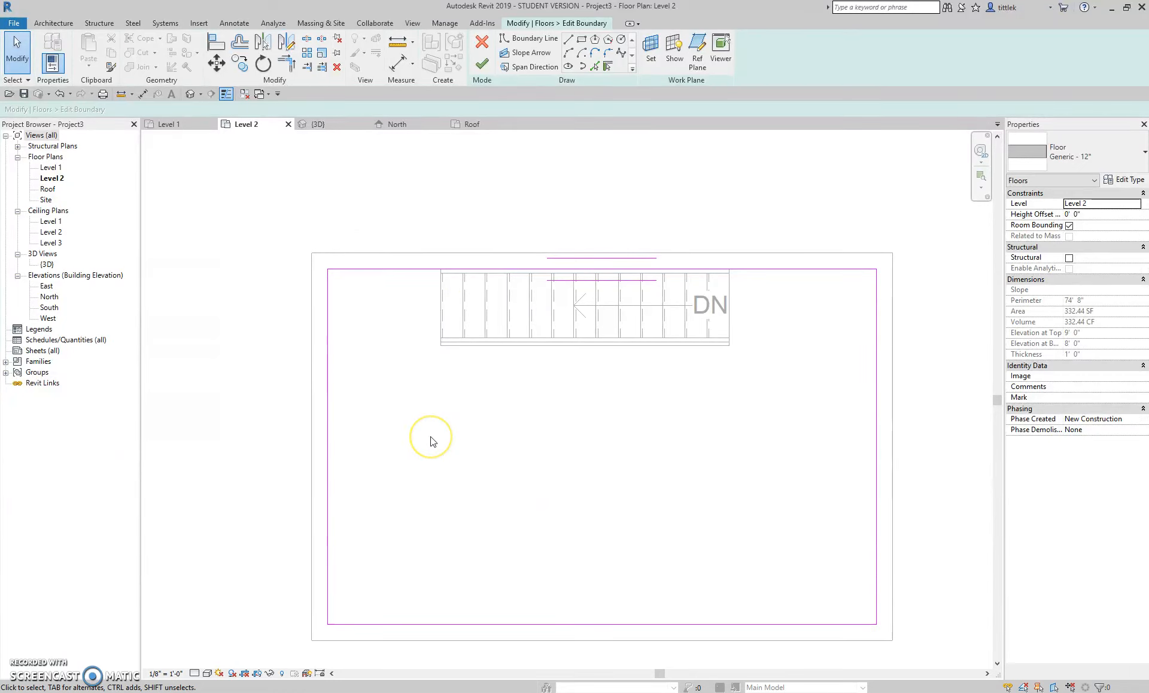
Shorten the floor's north boundary line to about 4'-8" so it ends at the stair's west end
left_click(423, 269)
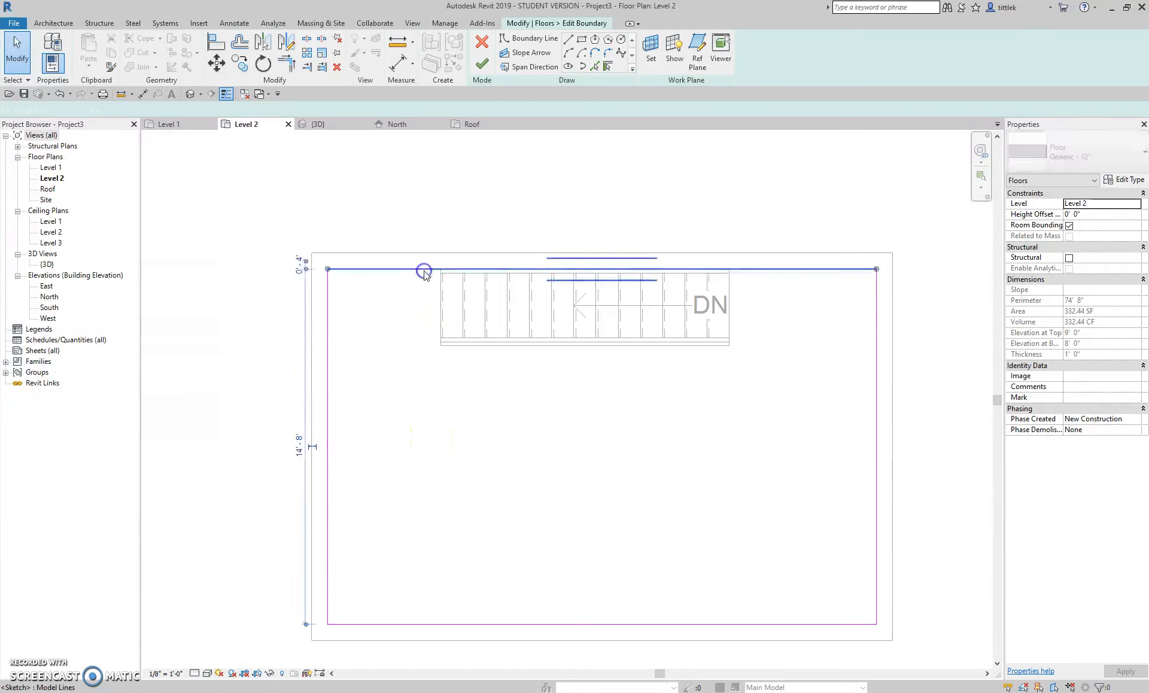
left_click_drag(877, 269, 441, 270)
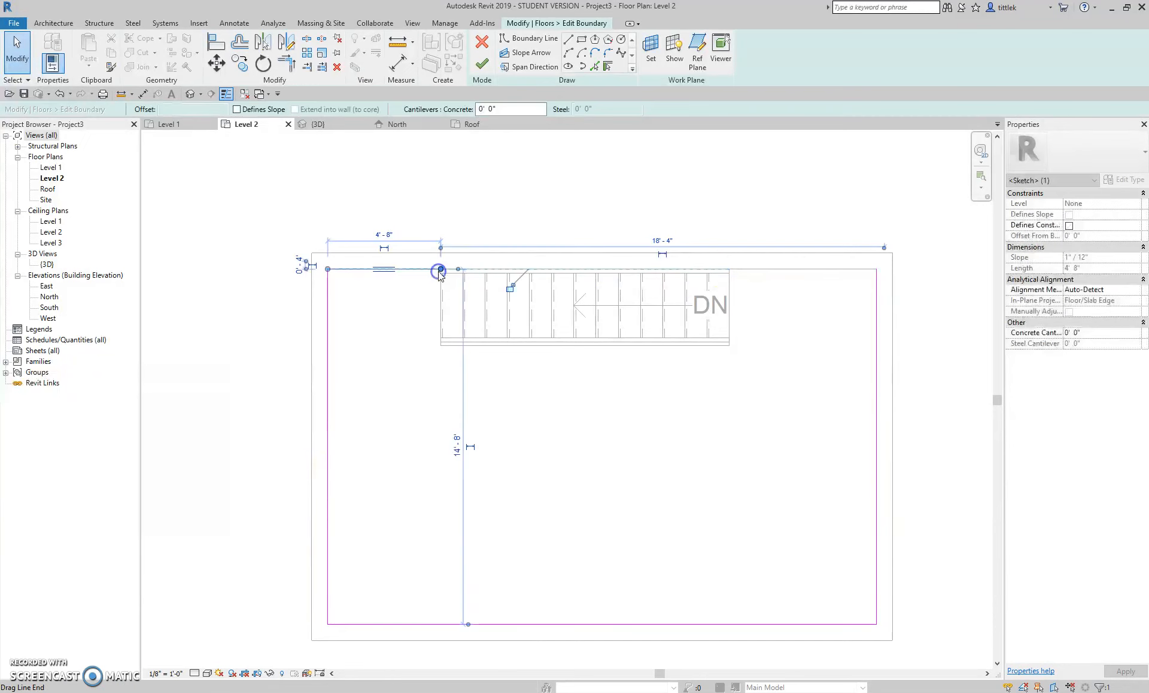
left_click(528, 195)
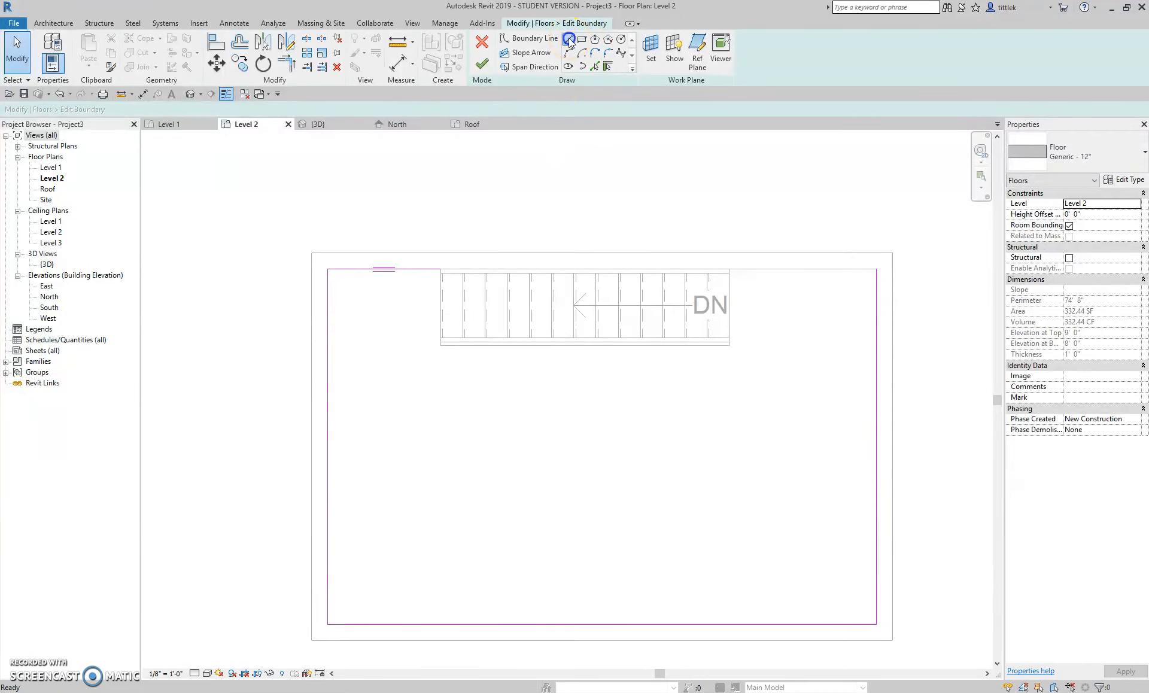
Draw boundary lines around the stair, about 11'-11" long, close them to the floor's northeast corner, and finish the boundary edit
left_click(568, 40)
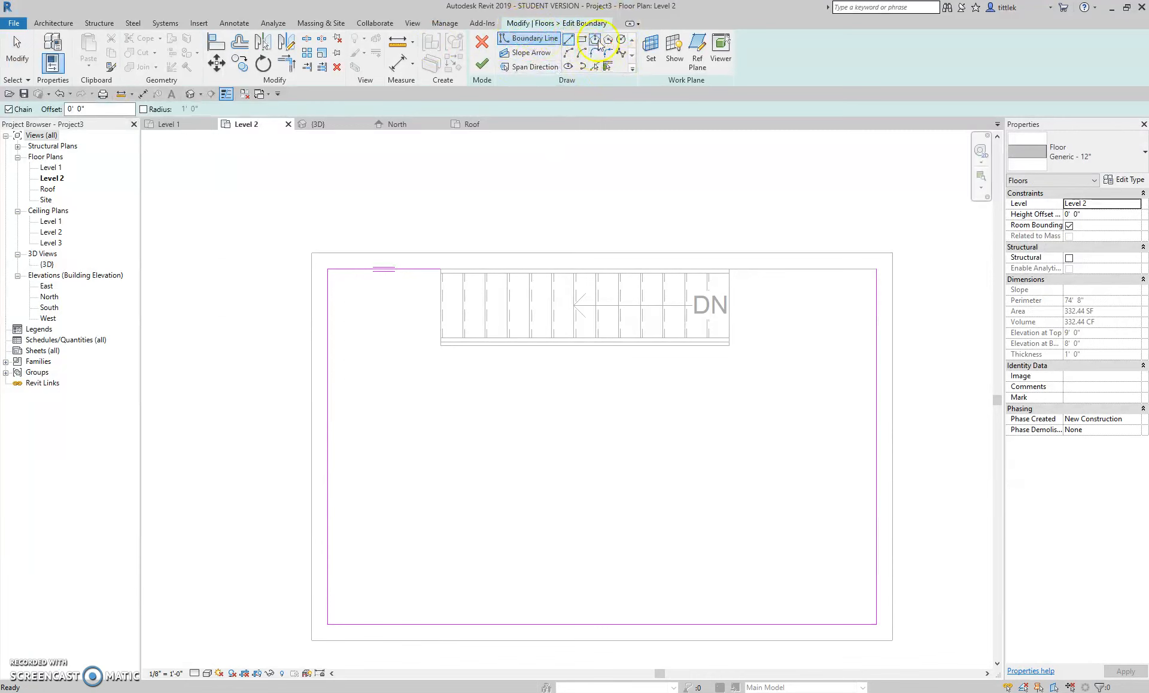
left_click(440, 268)
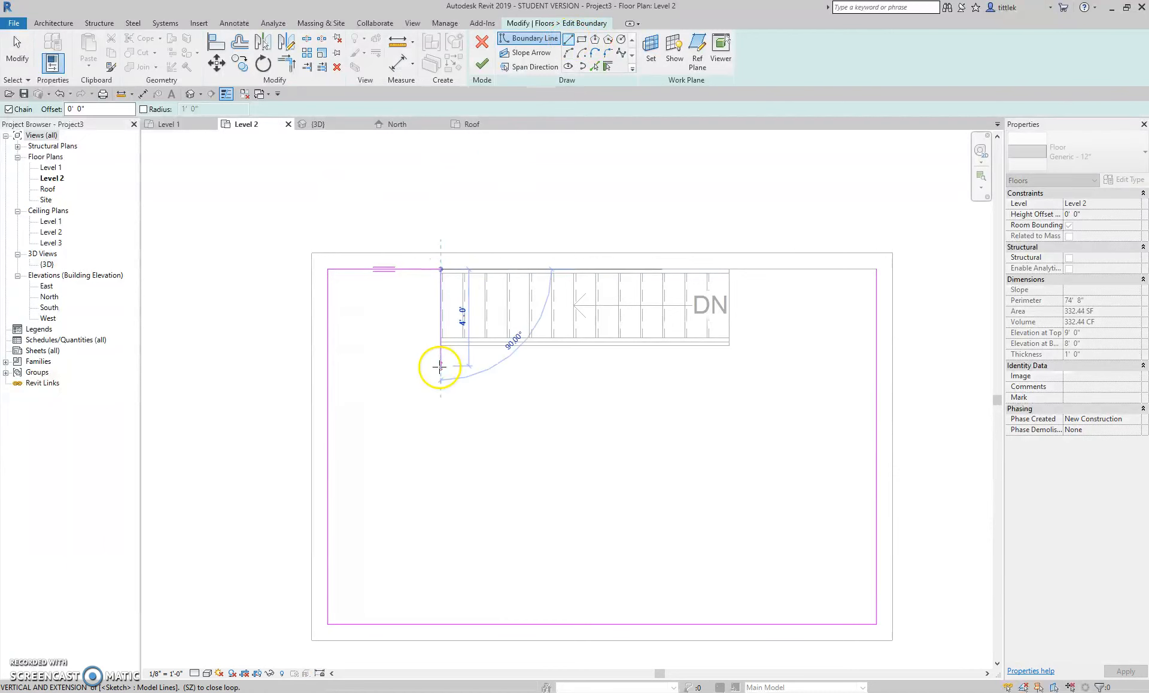
left_click(440, 345)
left_click(729, 346)
left_click(729, 268)
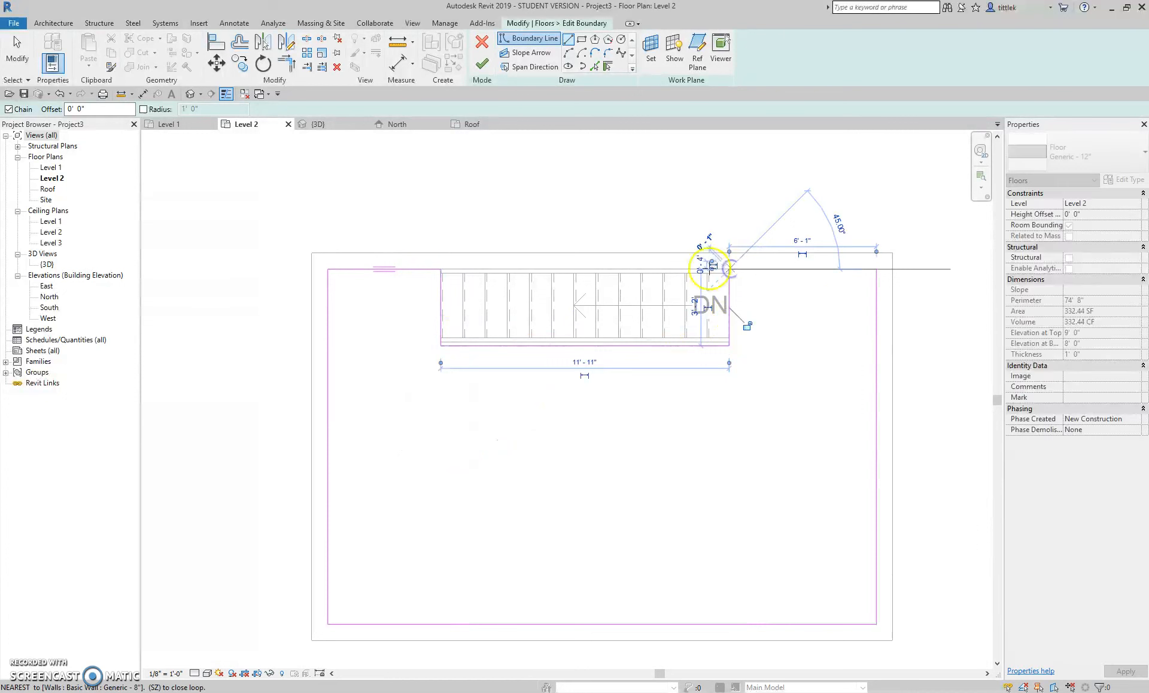
left_click(876, 269)
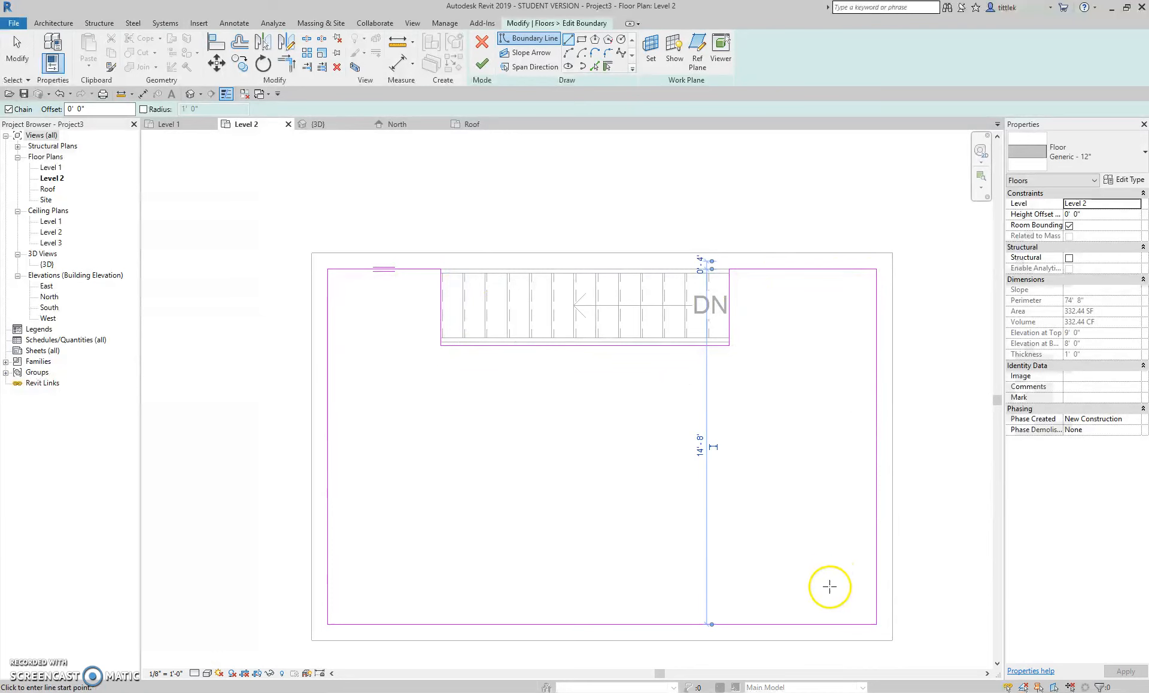
left_click(483, 64)
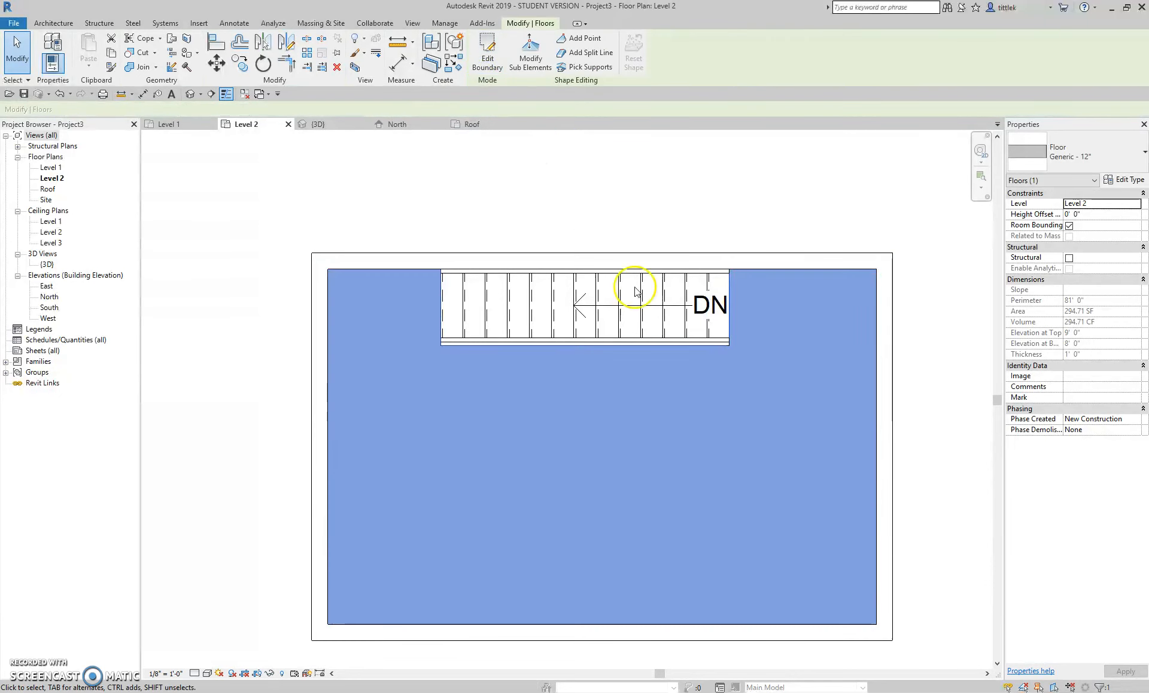
left_click(734, 216)
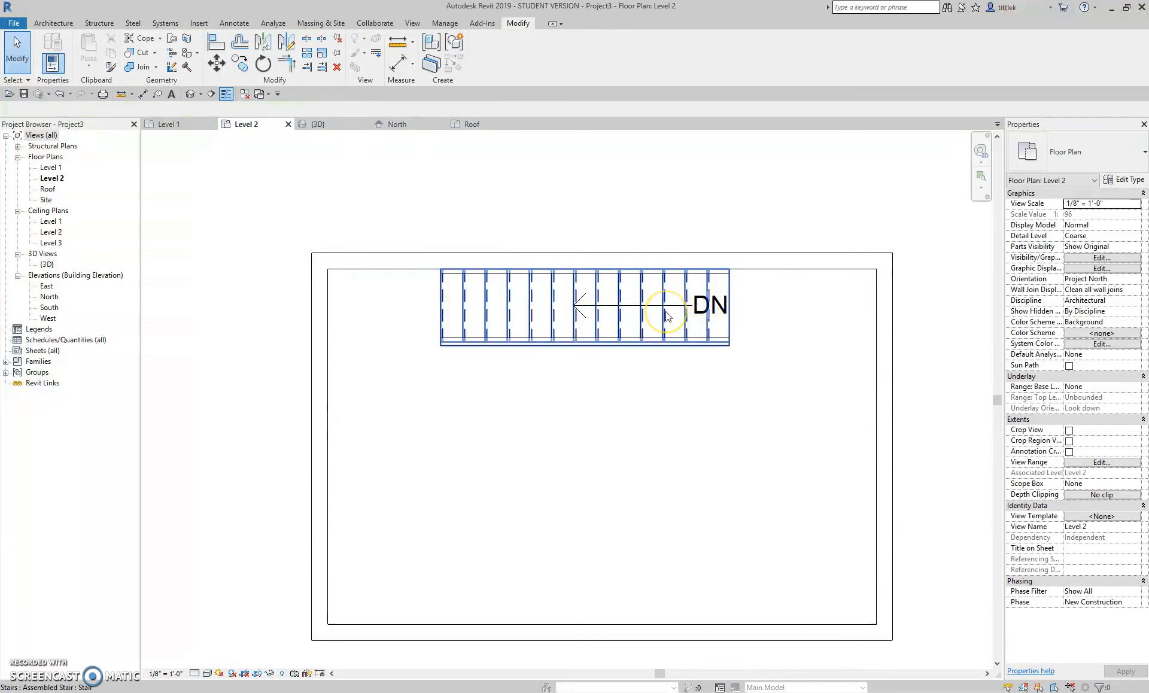
left_click(398, 465)
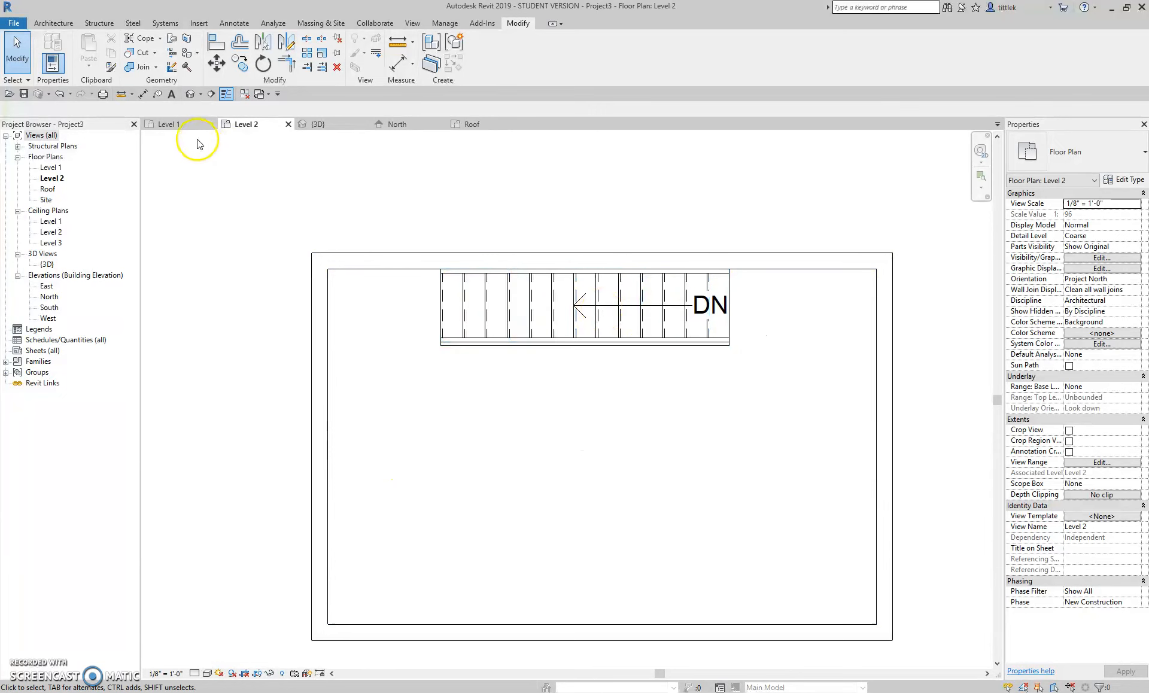
Turn on the section box in the {3D} view and pull its front face inward to cut through the house
left_click(333, 126)
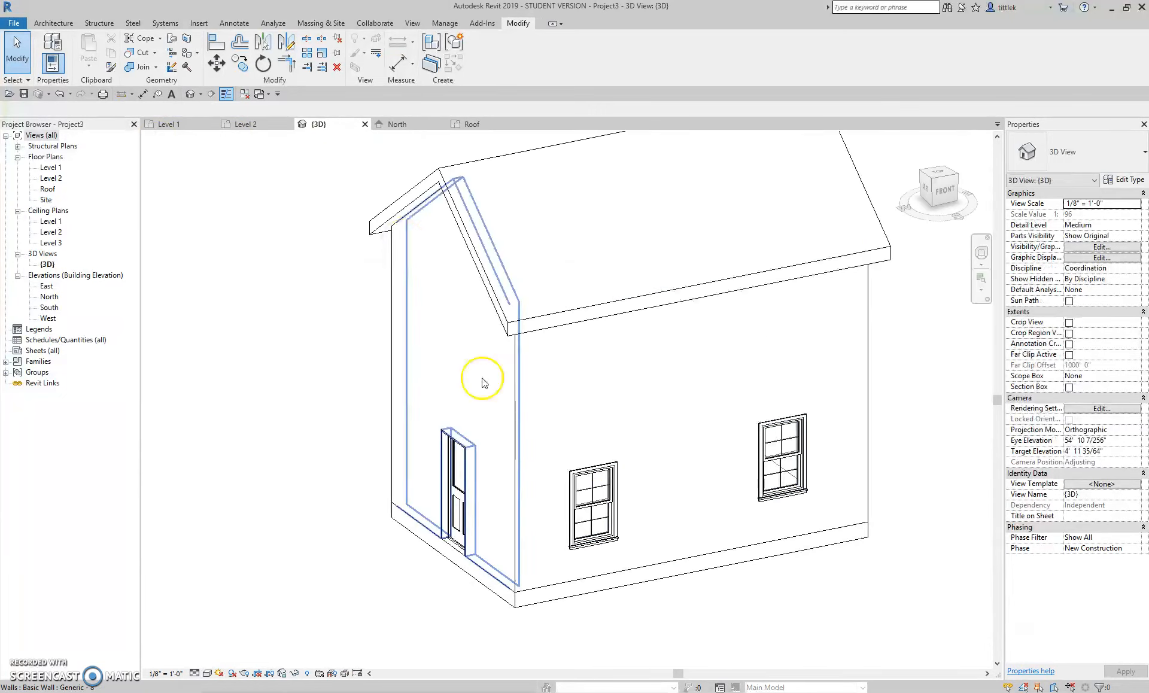
scroll(518, 490, "down", 3)
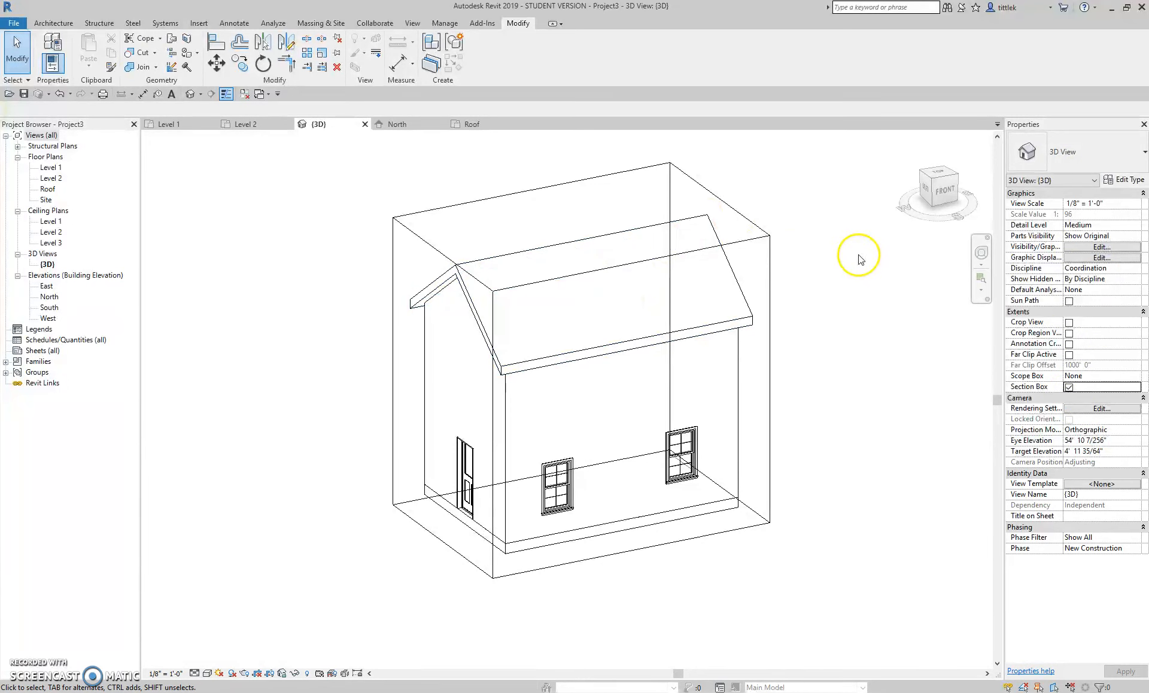
left_click(751, 242)
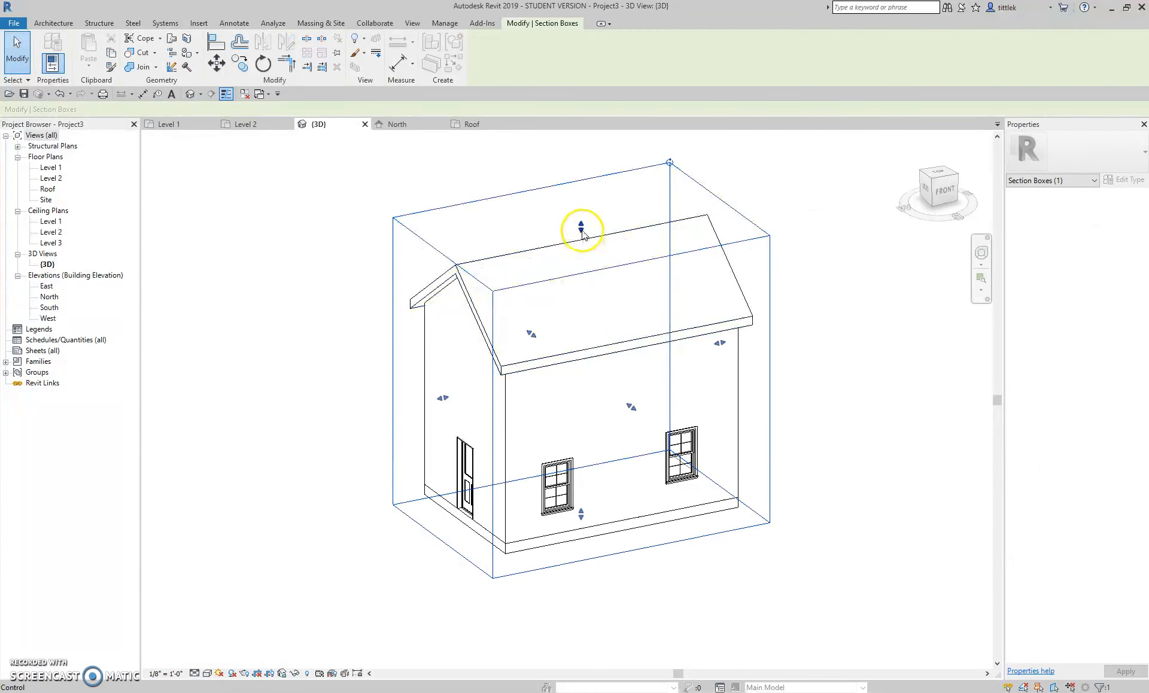
mouse_move(581, 228)
left_mouse_down()
mouse_move(581, 362)
mouse_move(585, 210)
mouse_move(580, 237)
left_mouse_up()
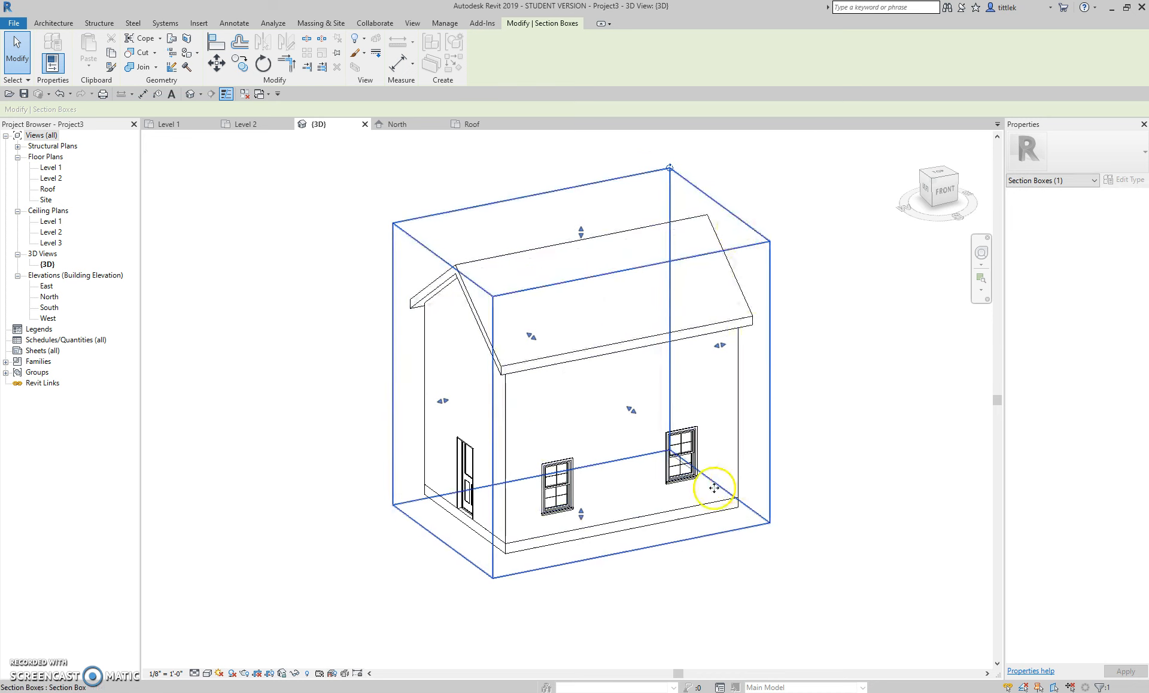
left_click_drag(632, 413, 597, 381)
left_click(820, 400)
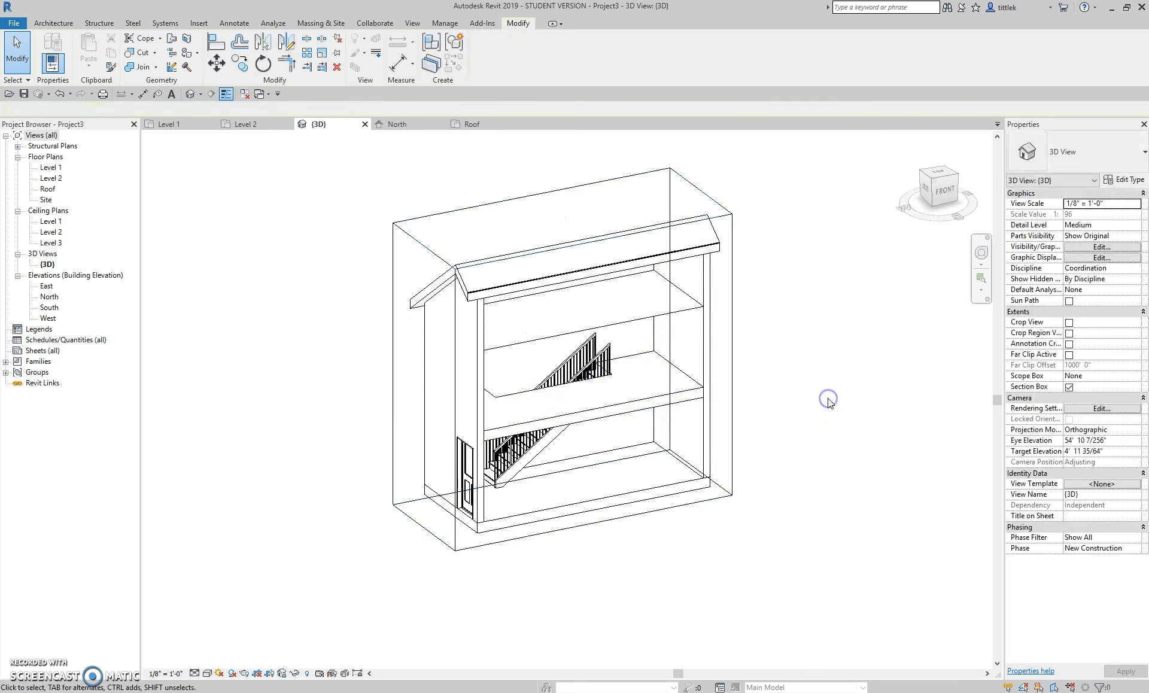
Examine the stair passing through the floor opening from several angles and turn off the section box
scroll(653, 419, "up", 2)
middle_click_drag(653, 445, 733, 412, "shift")
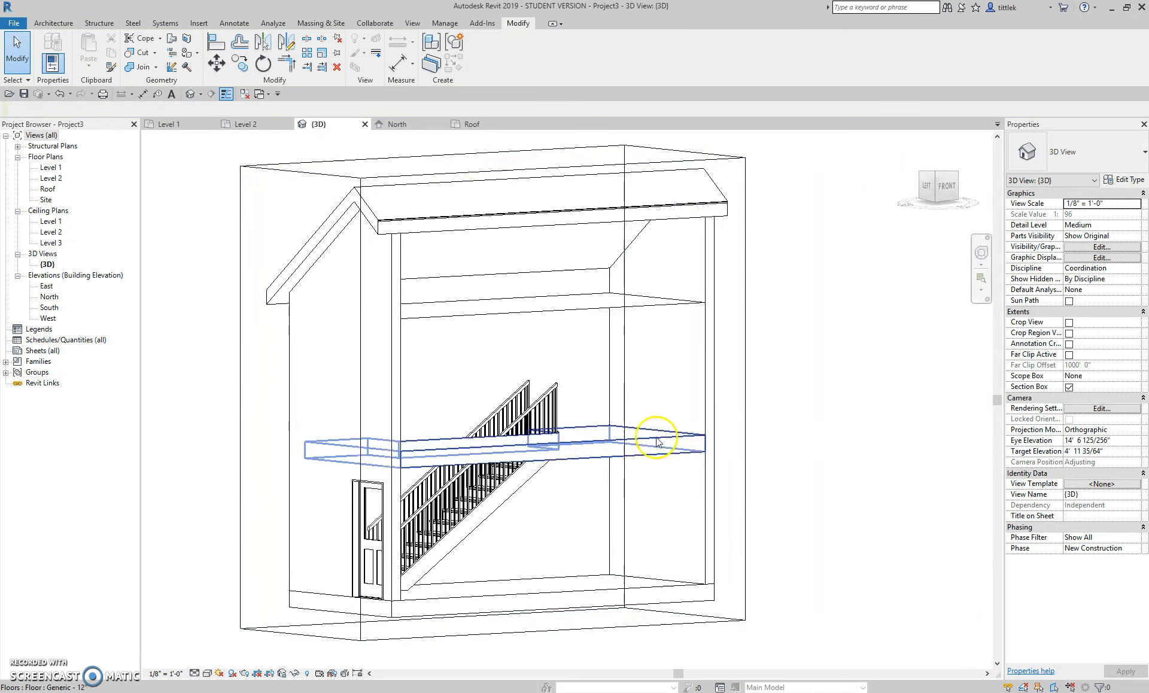
middle_click_drag(632, 388, 572, 461, "shift")
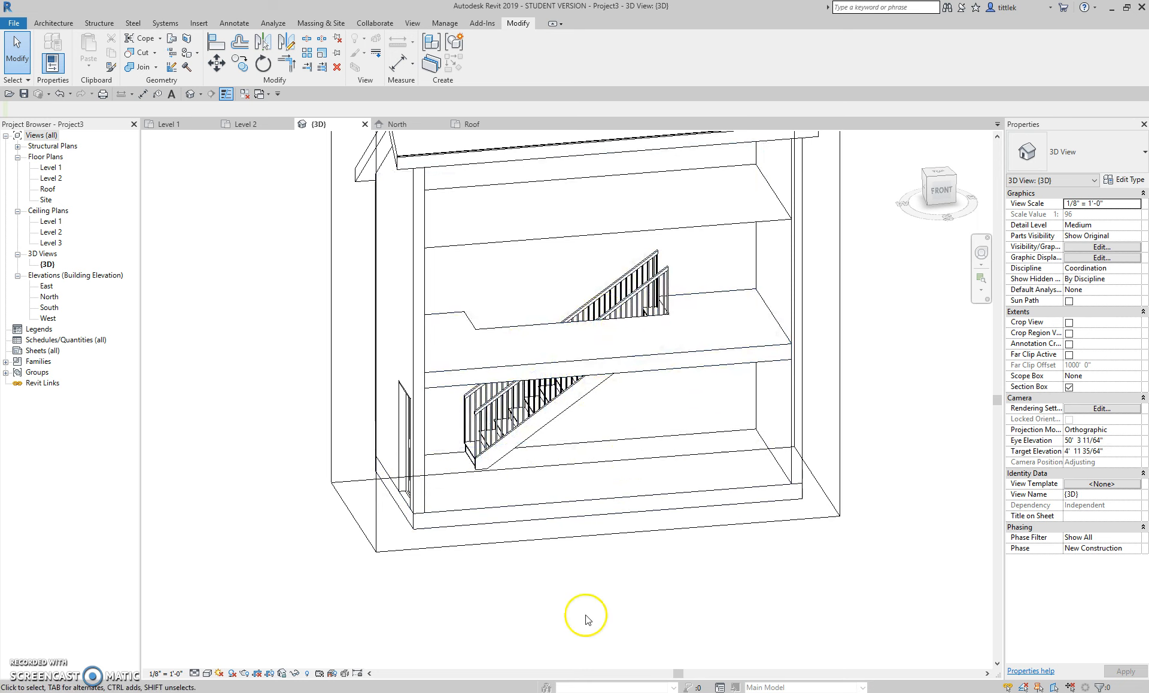
scroll(573, 566, "down", 3)
middle_click_drag(555, 563, 597, 517, "shift")
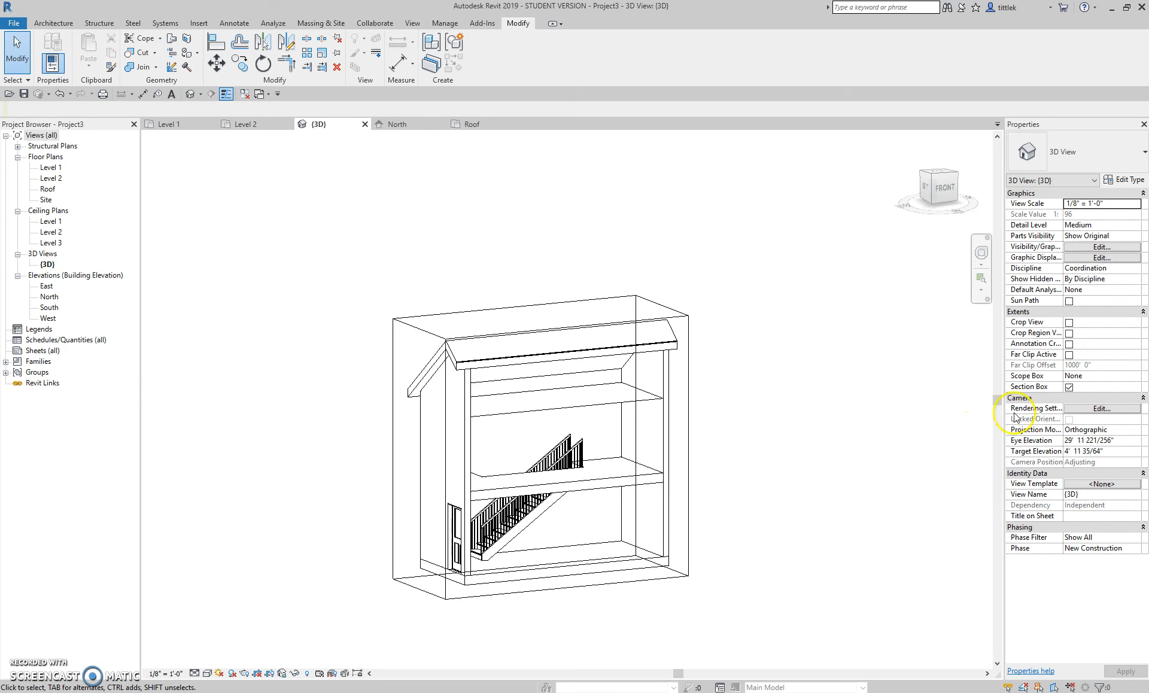
left_click(1069, 387)
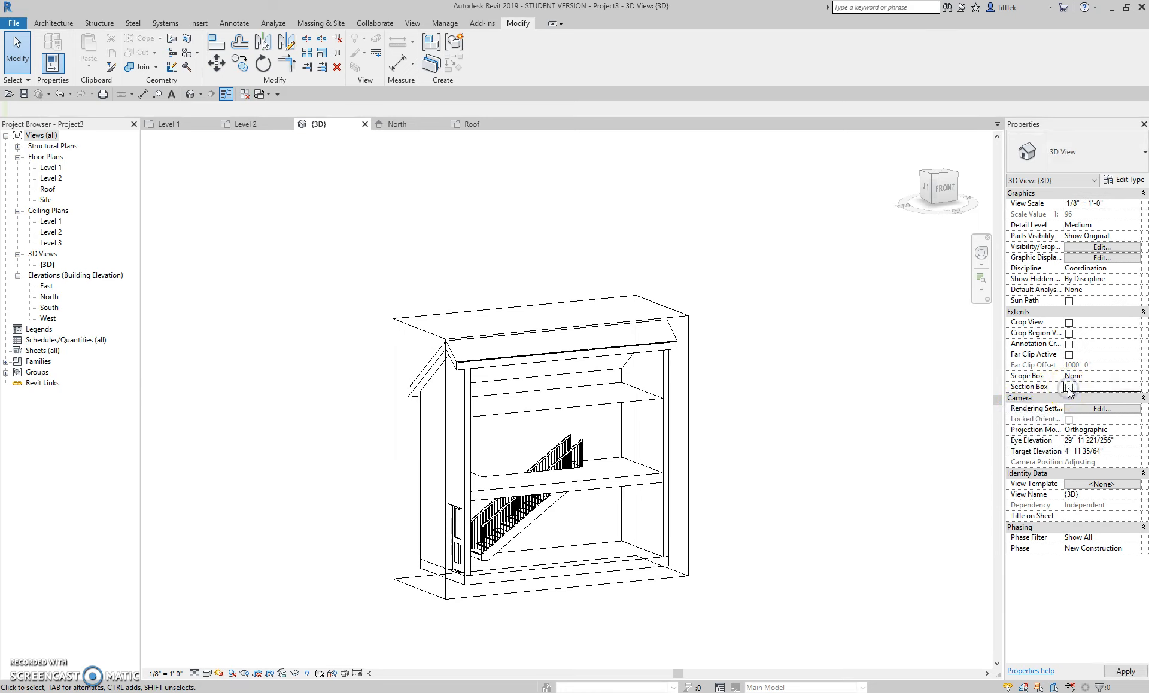
left_click(1113, 672)
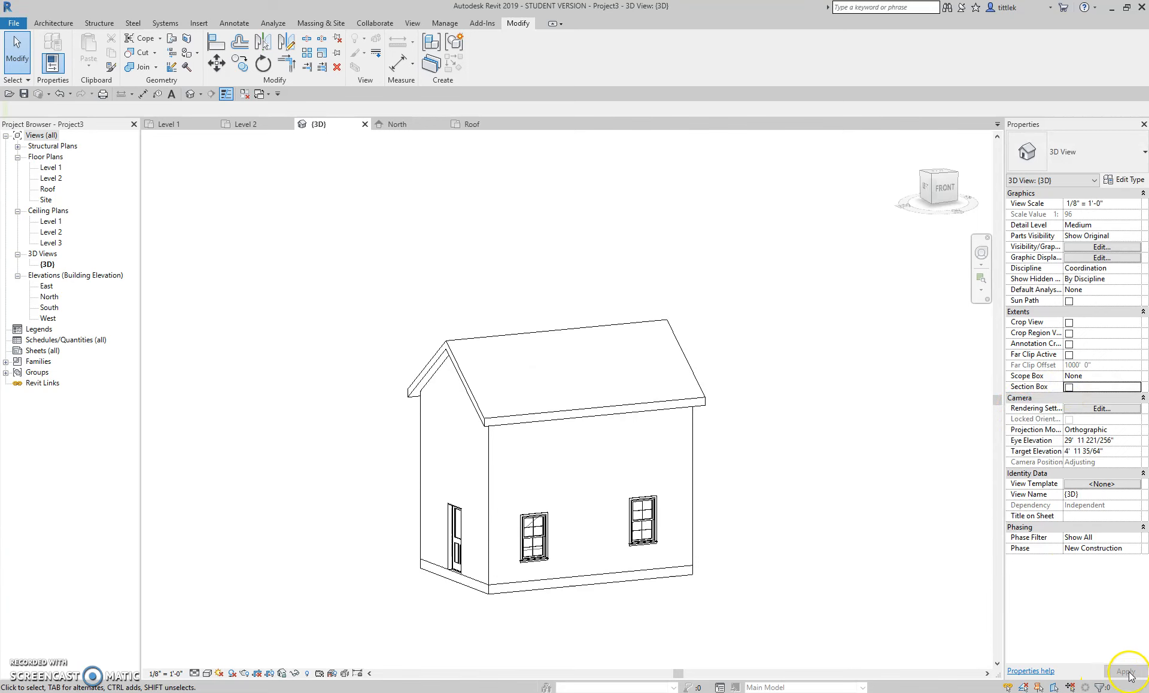
Set the head height of the front wall's window farther from the door to 7'
scroll(544, 425, "down", 3)
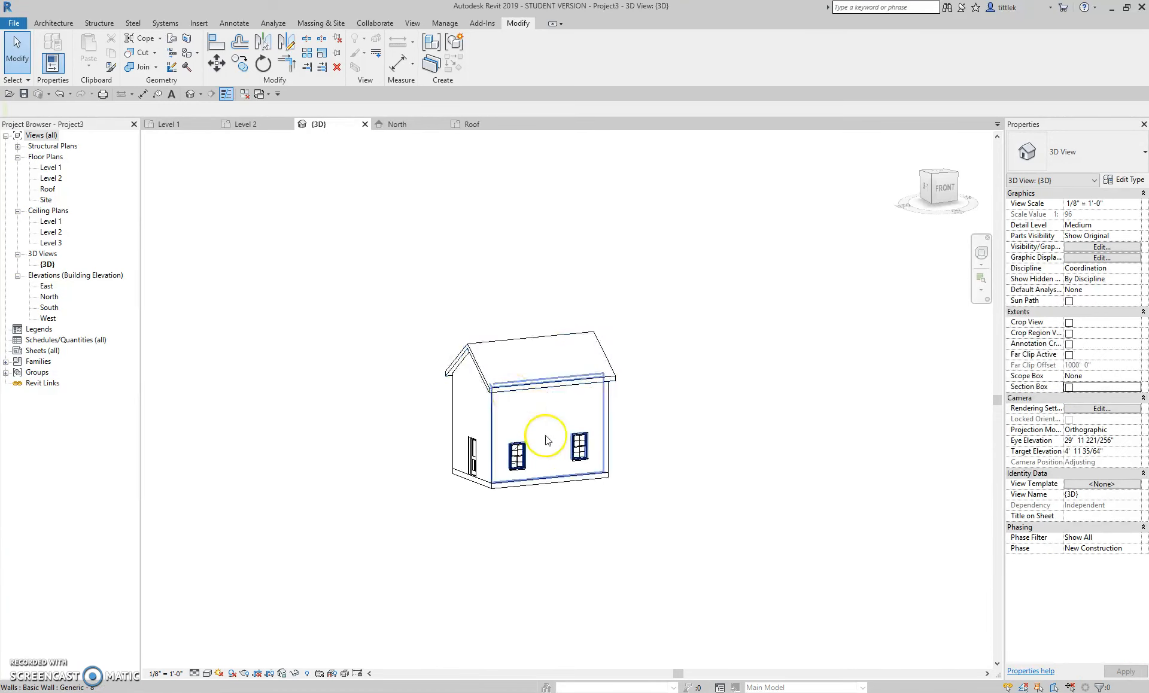
mouse_move(553, 409)
middle_mouse_down("shift")
mouse_move(581, 398)
mouse_move(539, 439)
mouse_move(580, 399)
mouse_move(596, 420)
mouse_move(573, 413)
middle_mouse_up("shift")
scroll(500, 447, "up", 3)
middle_click_drag(580, 287, 585, 377)
scroll(582, 383, "up", 2)
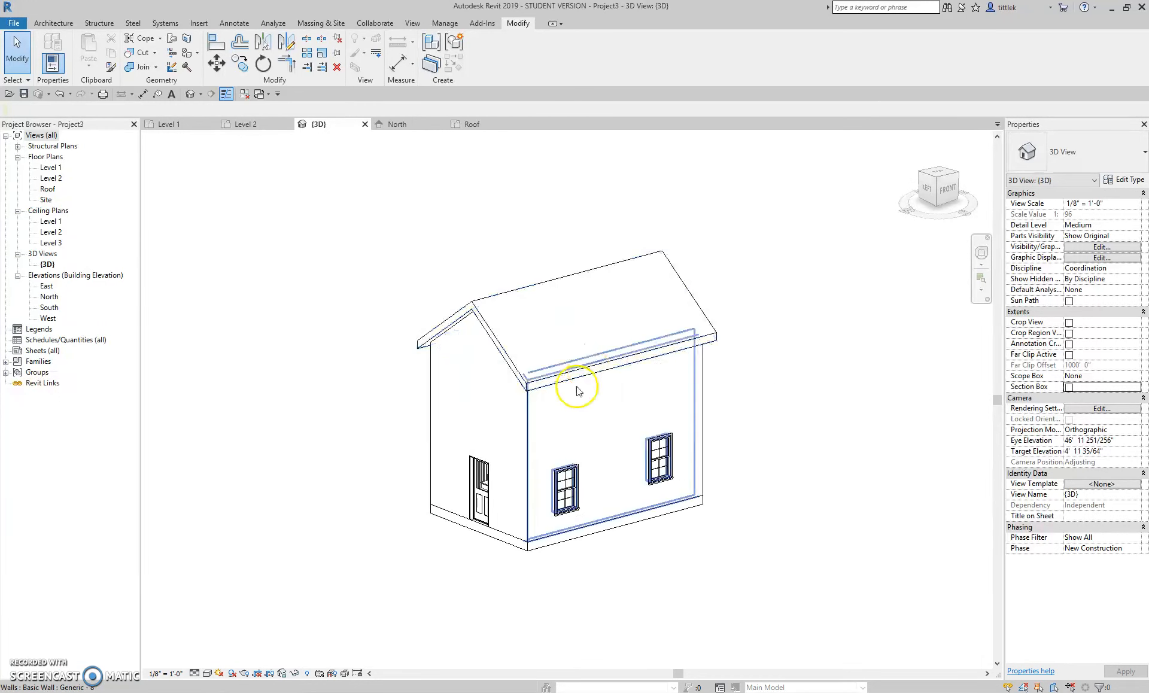
middle_click_drag(596, 435, 612, 398, "shift")
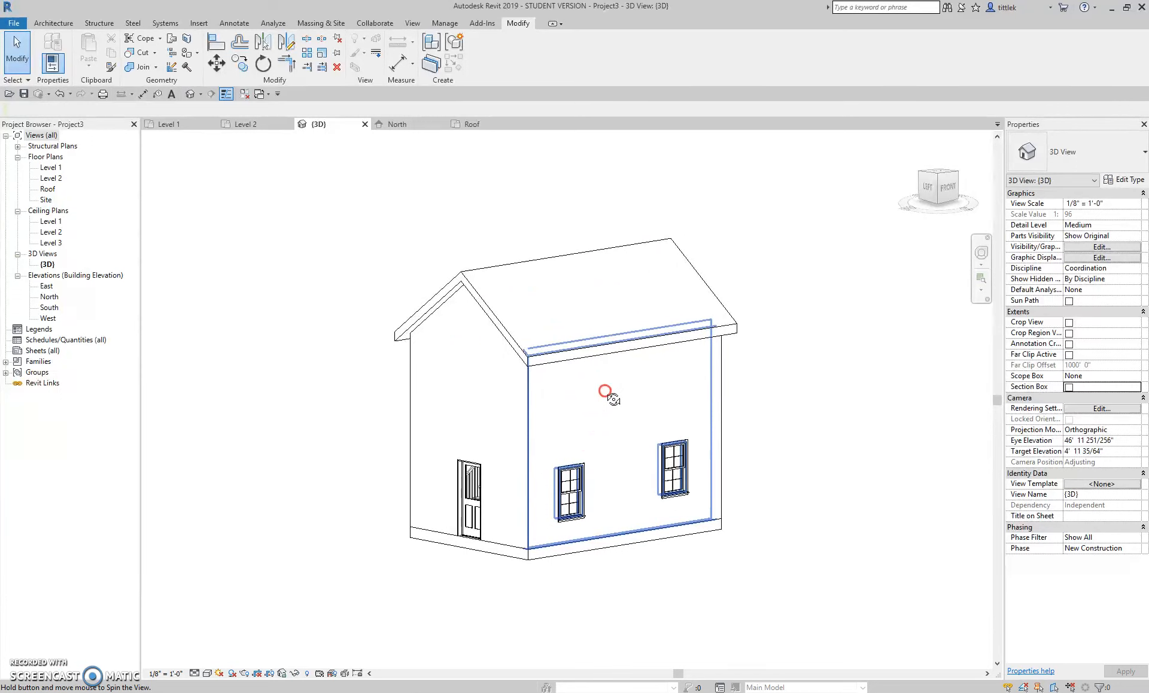
left_click(671, 467)
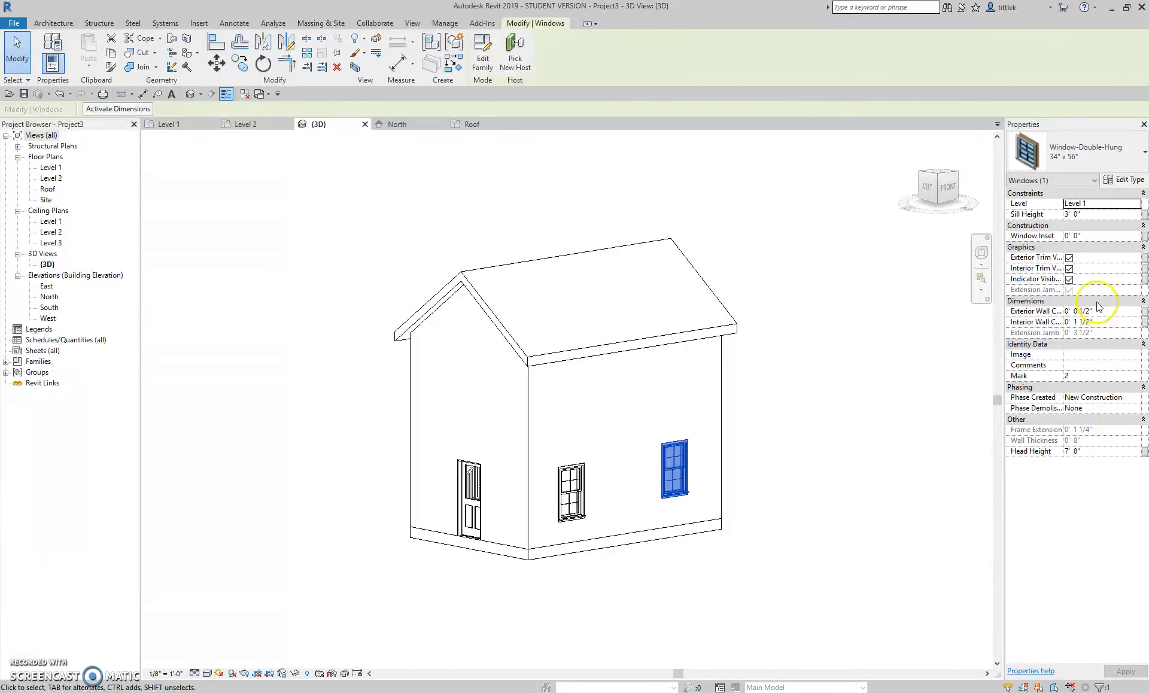
left_click(1095, 453)
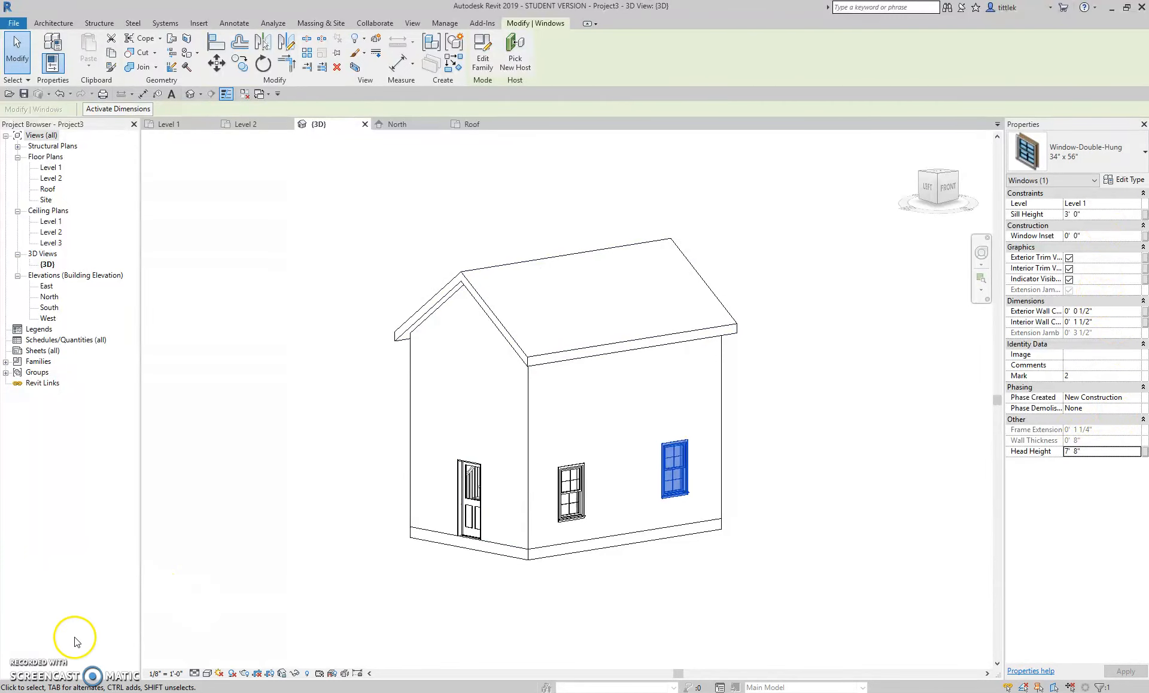
left_click(1099, 453)
type("7'")
left_click(833, 527)
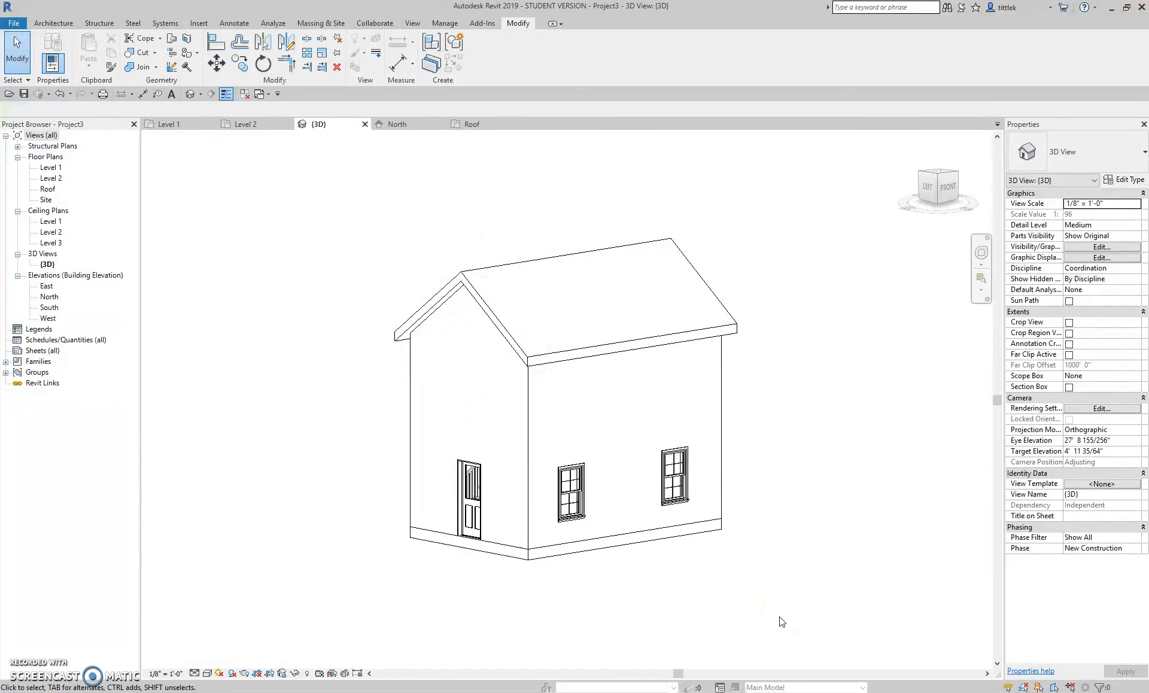
Start a new sheet and load the B 11 x 17 Horizontal titleblock from the US Imperial library's Titleblocks folder
left_click(791, 596)
left_click(793, 591)
left_click(51, 356)
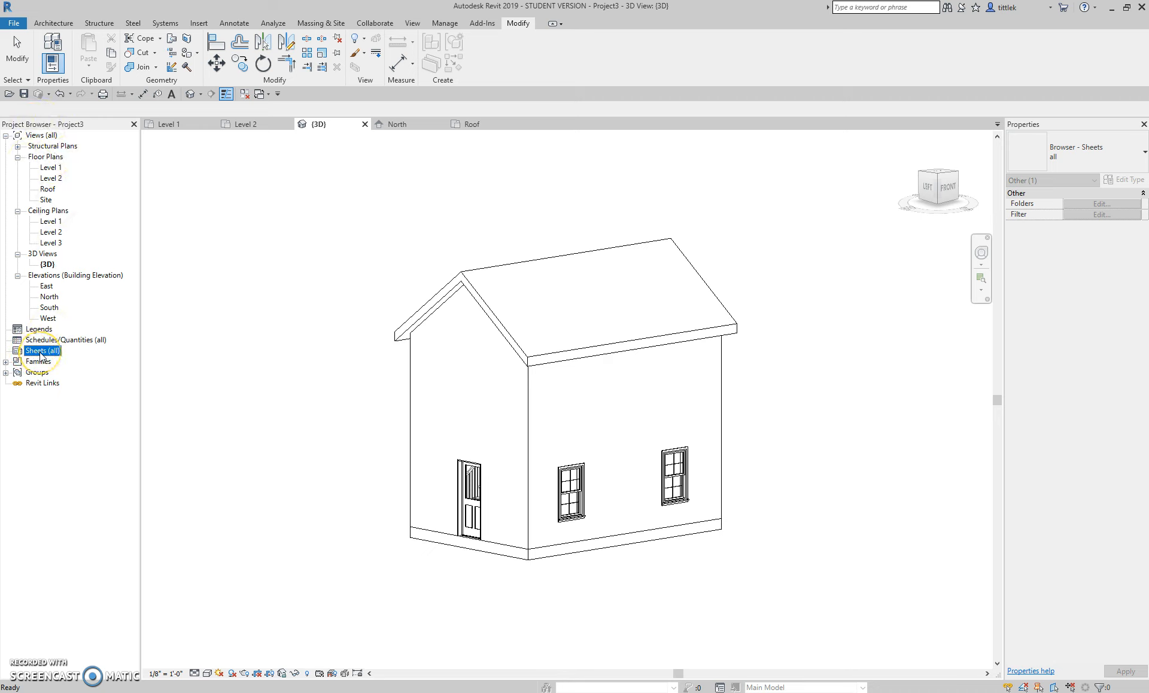
right_click(40, 355)
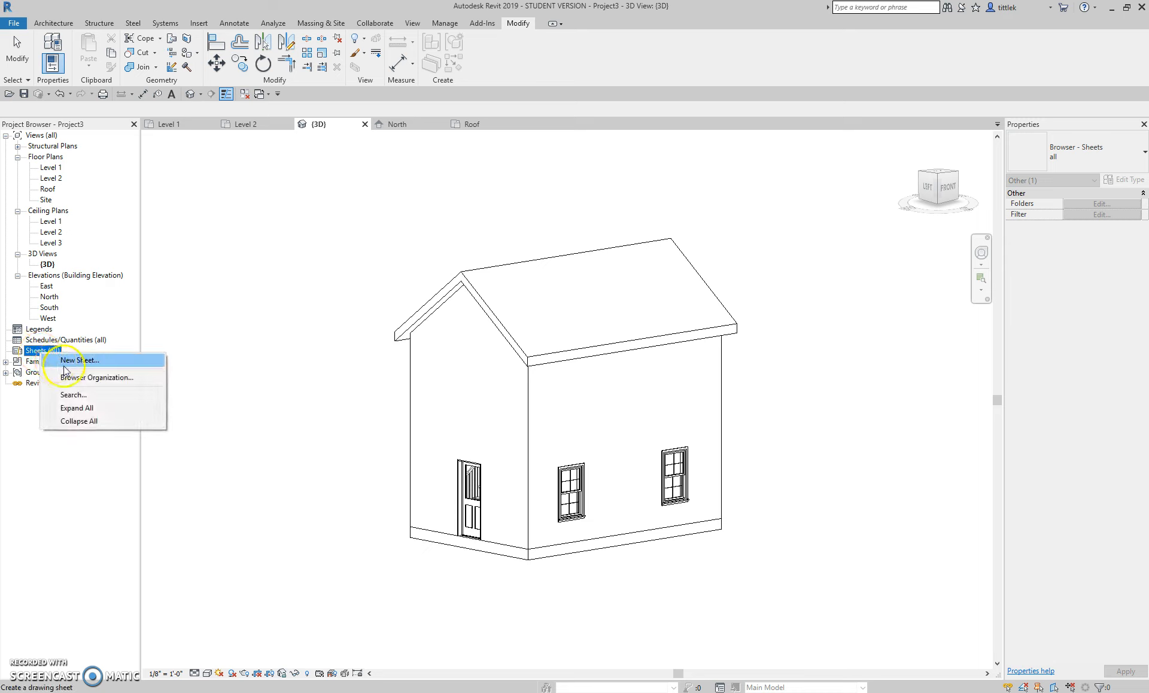
left_click(65, 362)
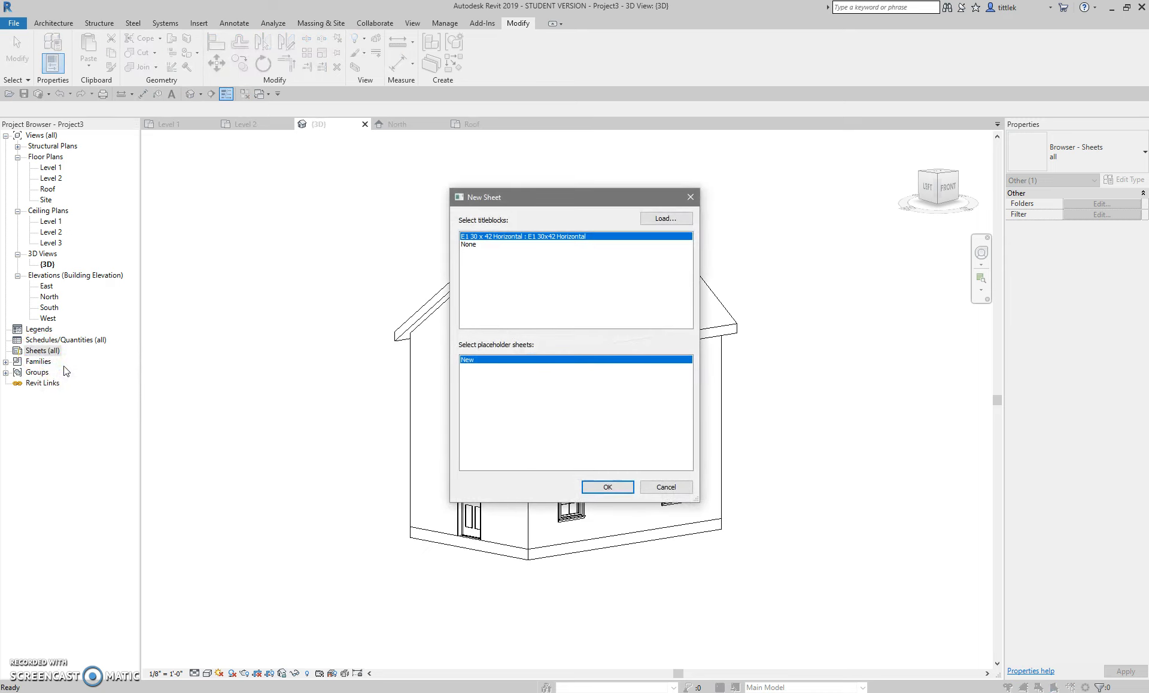
left_click_drag(587, 198, 485, 188)
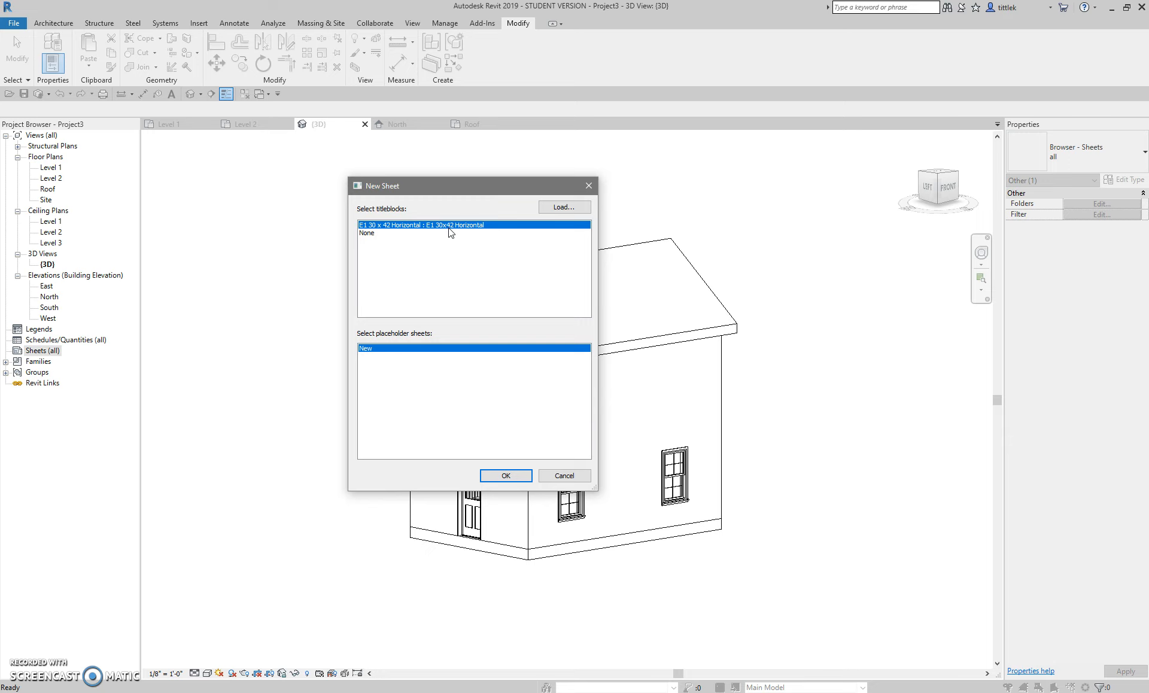
left_click(566, 207)
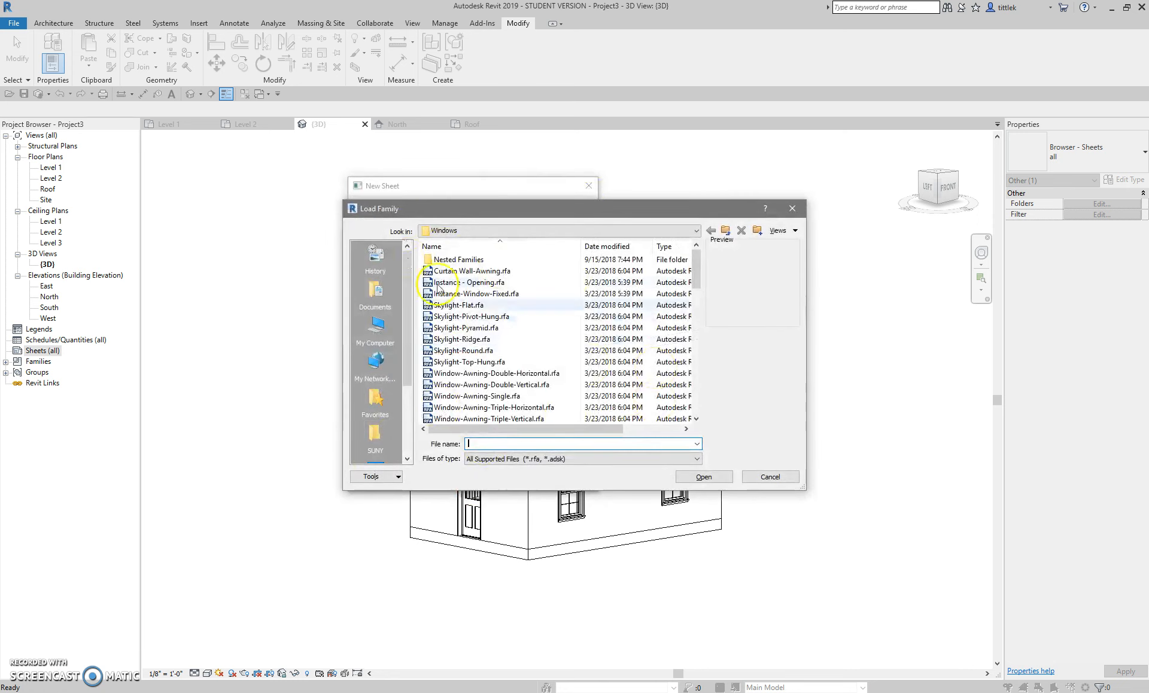
left_click(724, 231)
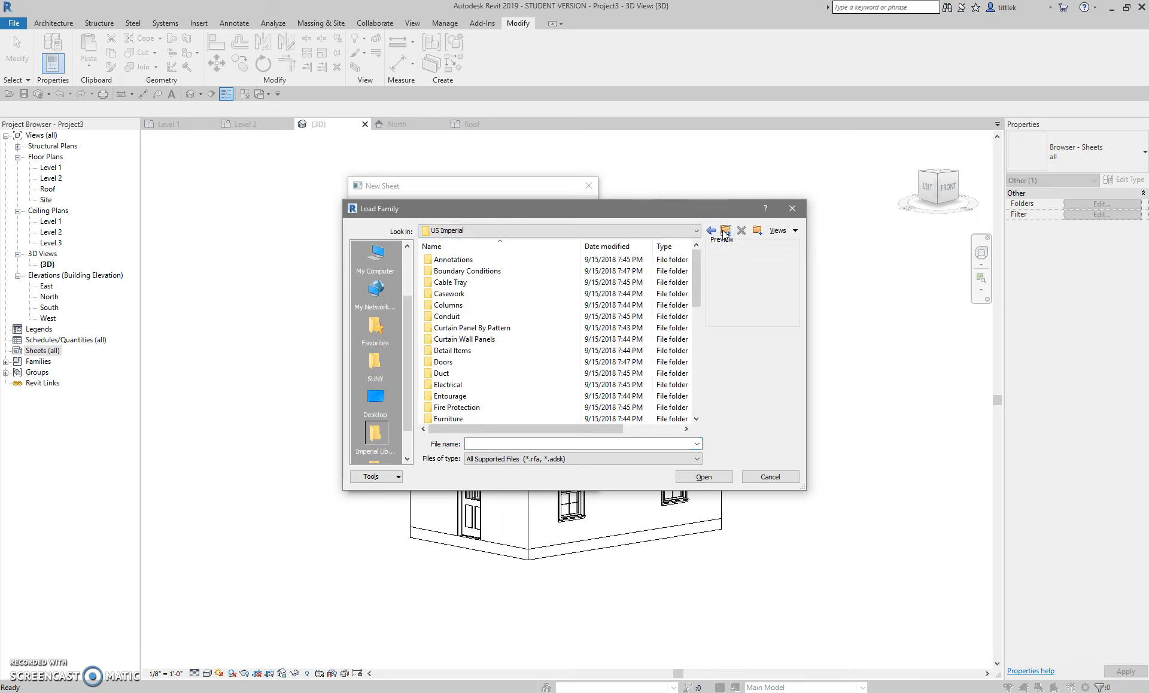
left_click_drag(696, 276, 697, 389)
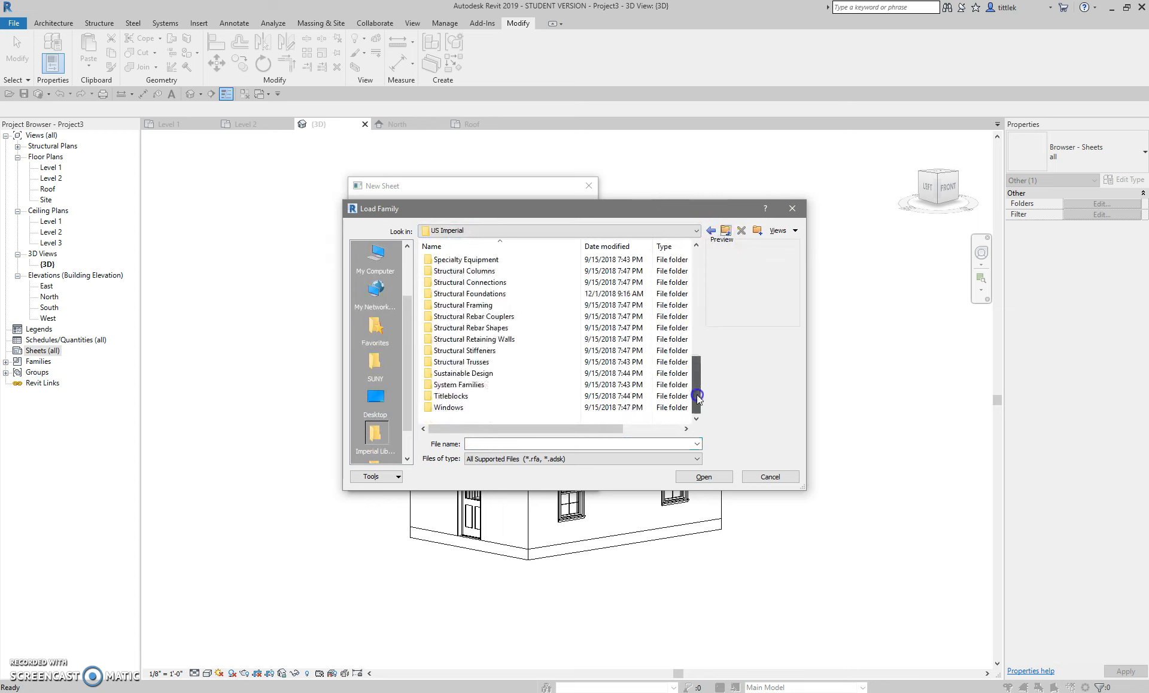
double_click(449, 397)
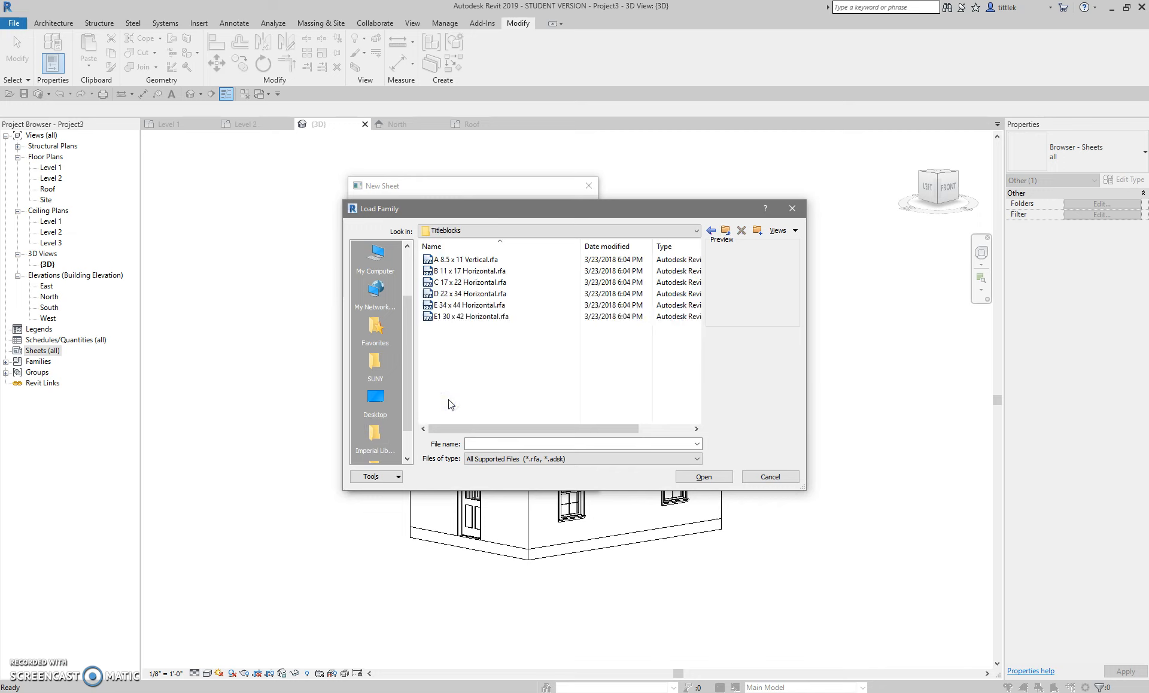
left_click(476, 271)
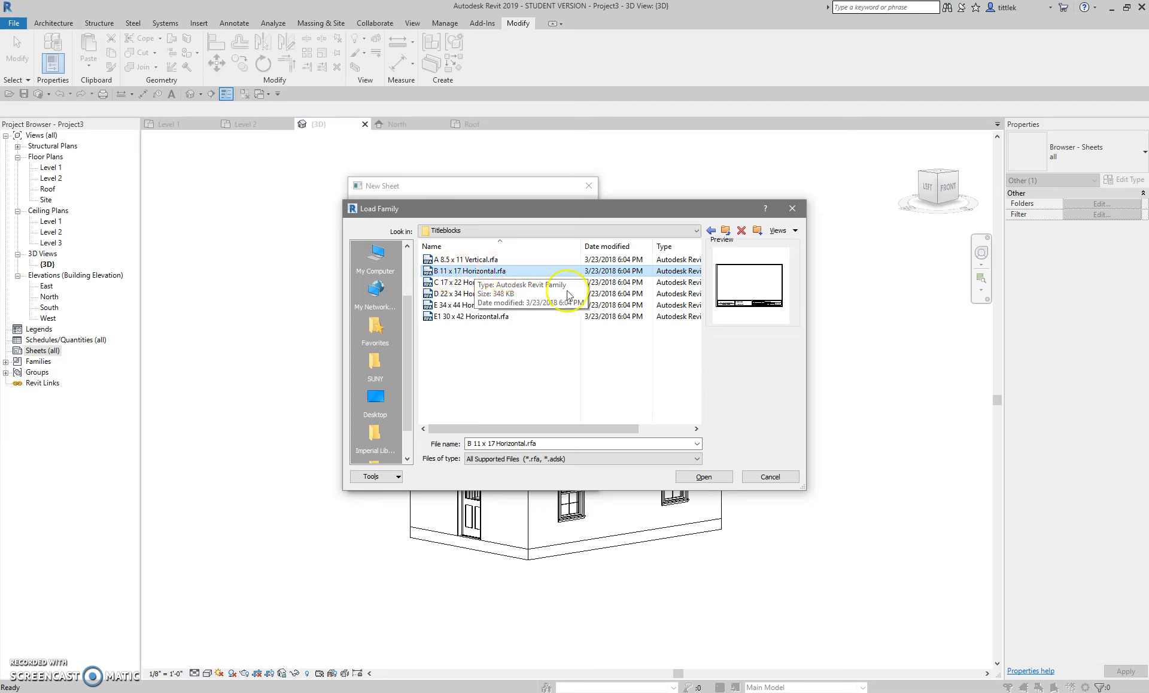
left_click(718, 477)
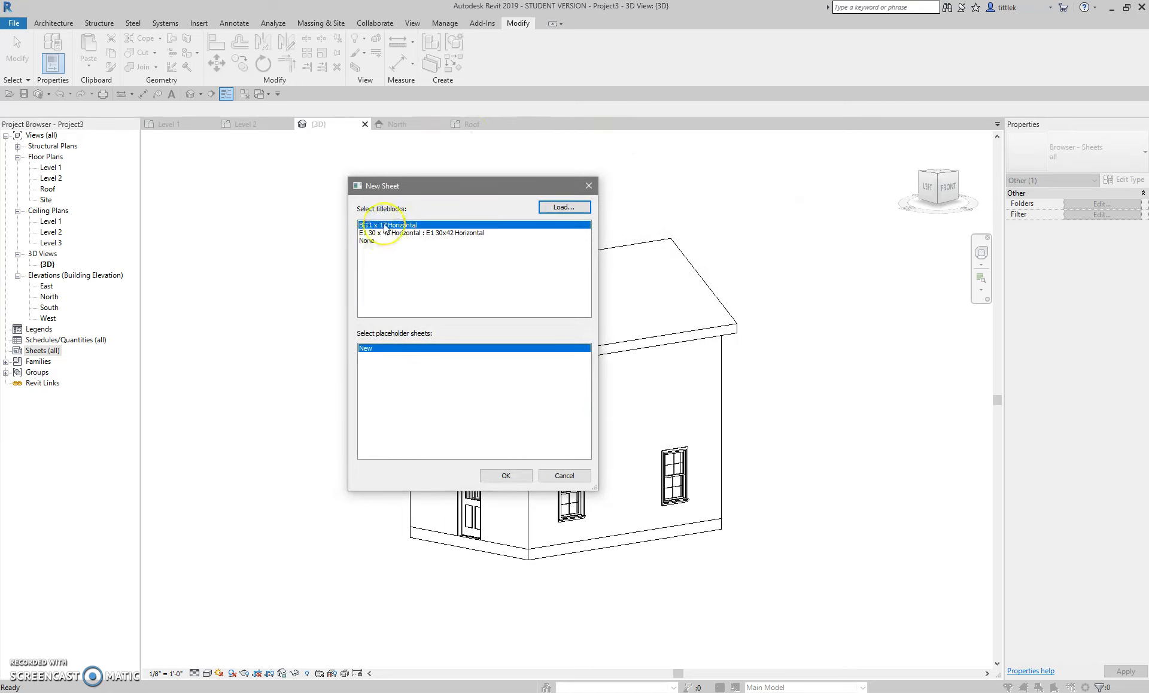
Create the sheet with the B 11 x 17 Horizontal titleblock and expand the project's list of sheets
left_click(506, 476)
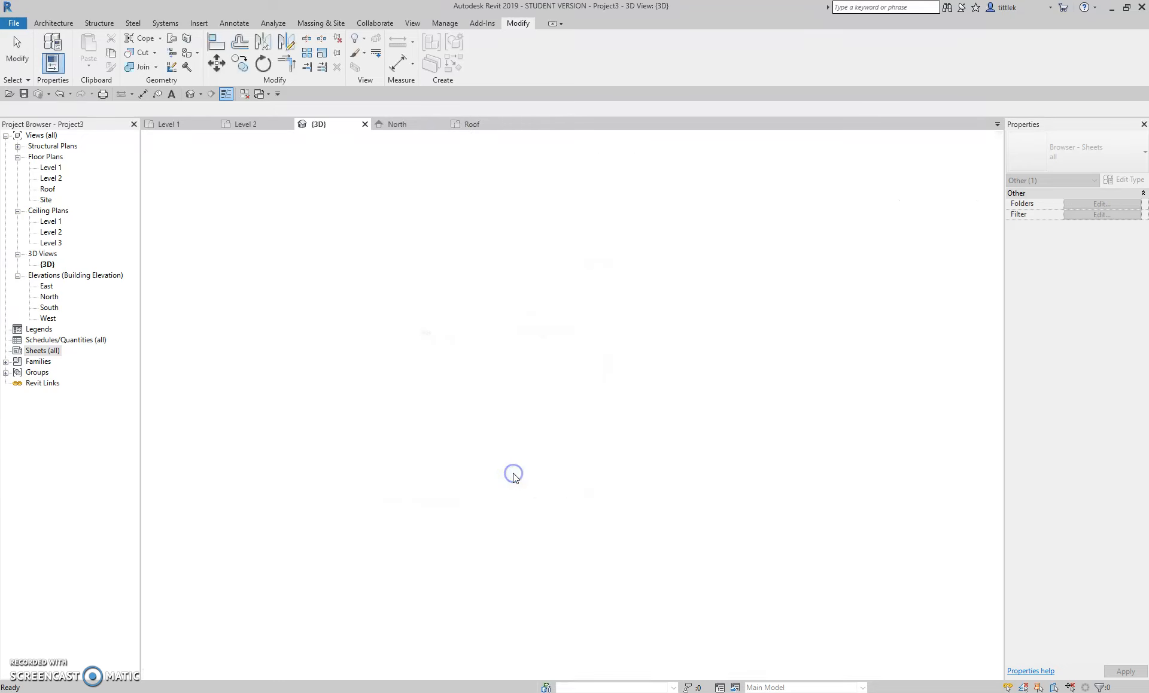
scroll(664, 449, "down", 2)
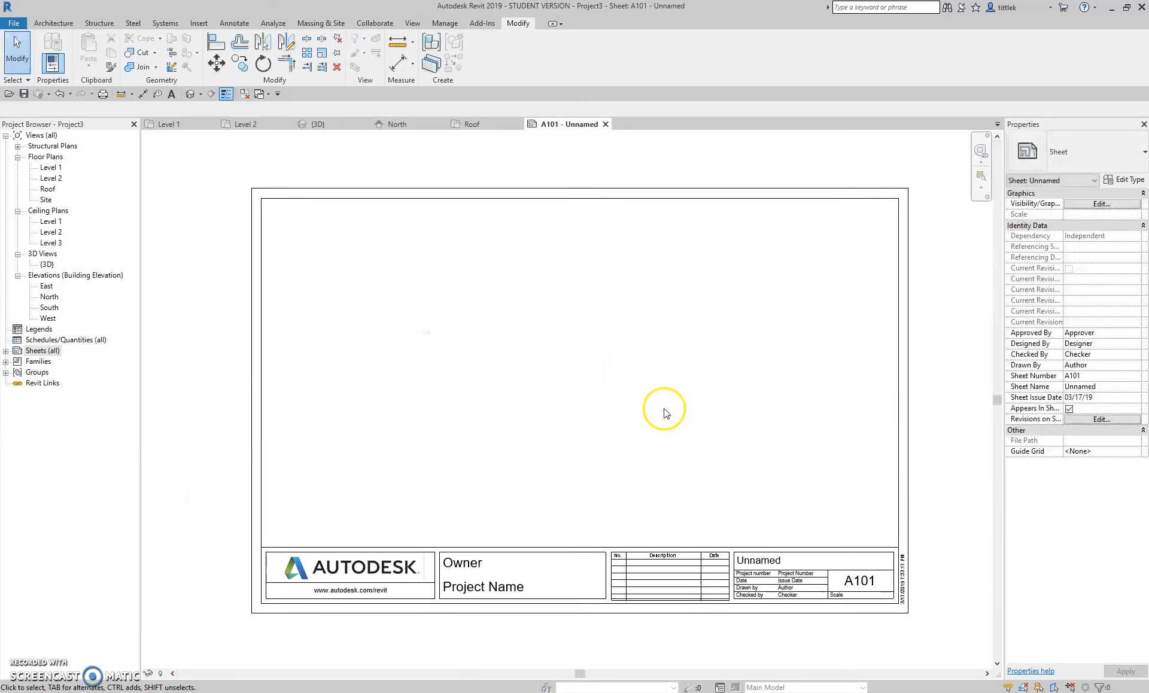
left_click(6, 352)
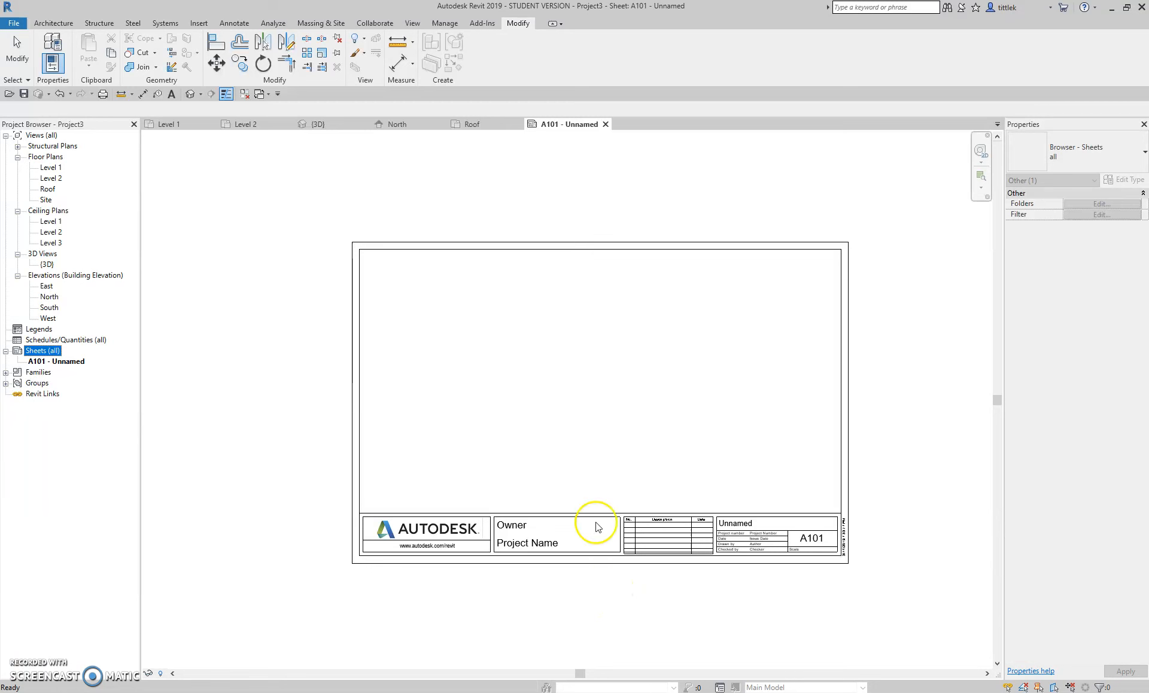
Place the {3D} view of the house near the middle of sheet A101
double_click(46, 265)
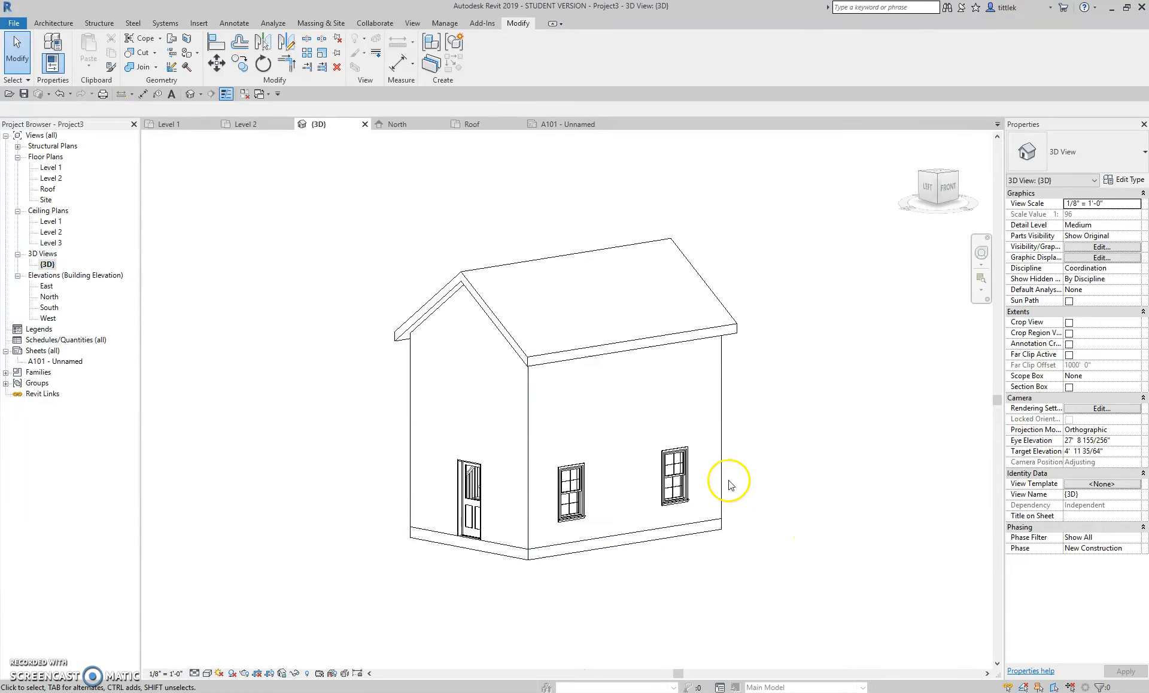
double_click(62, 362)
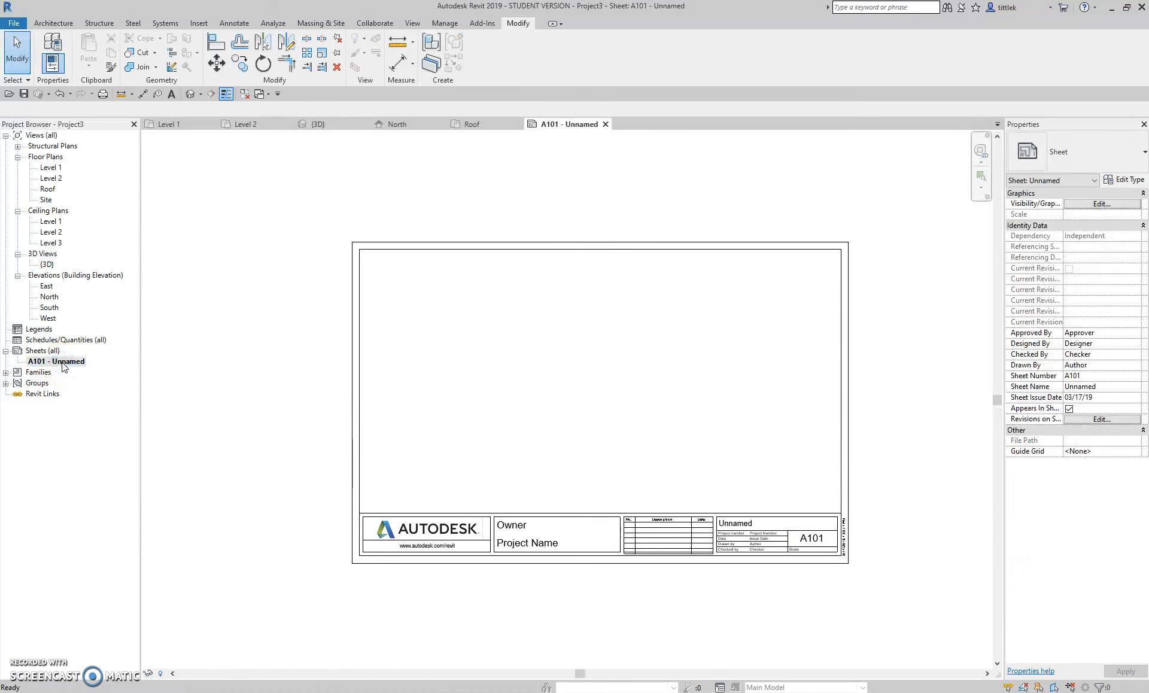
left_click_drag(46, 264, 596, 428)
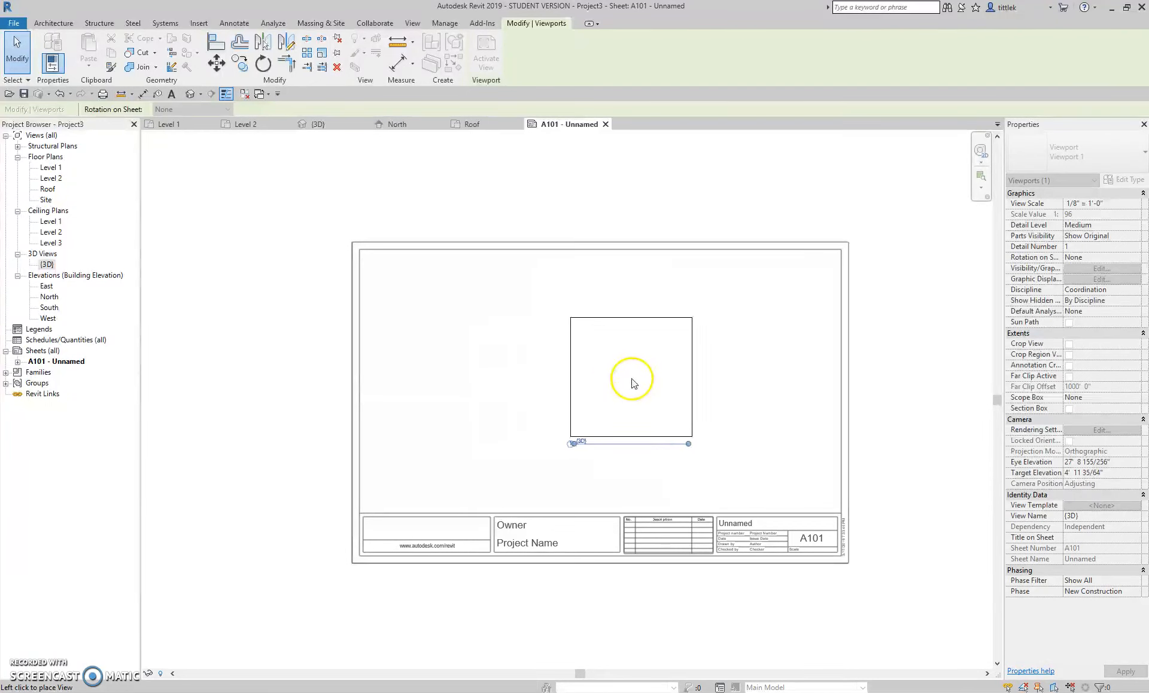
left_click(595, 386)
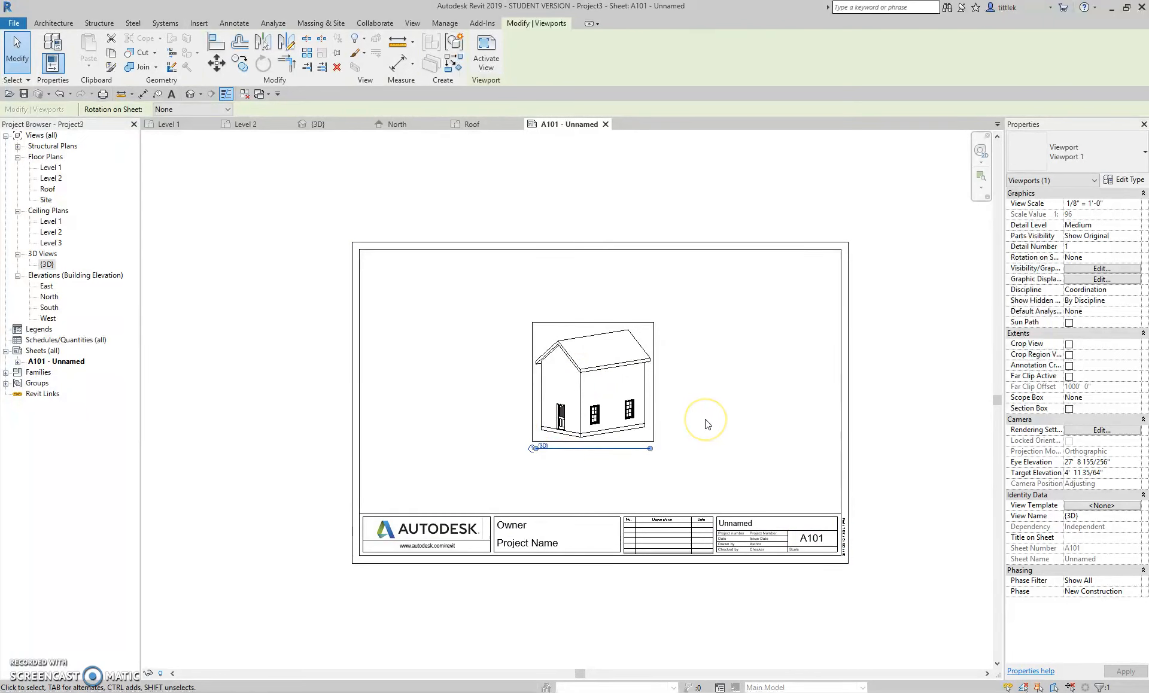
Set the {3D} view's scale to 1/4" = 1'-0"
double_click(47, 265)
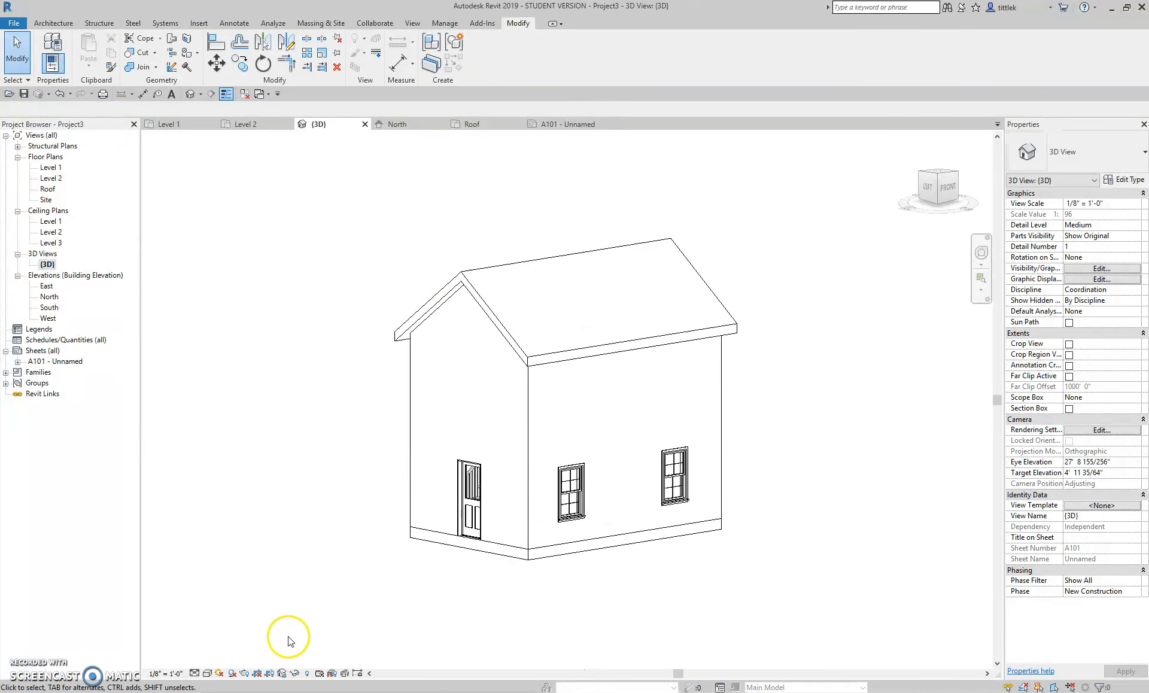
left_click(160, 675)
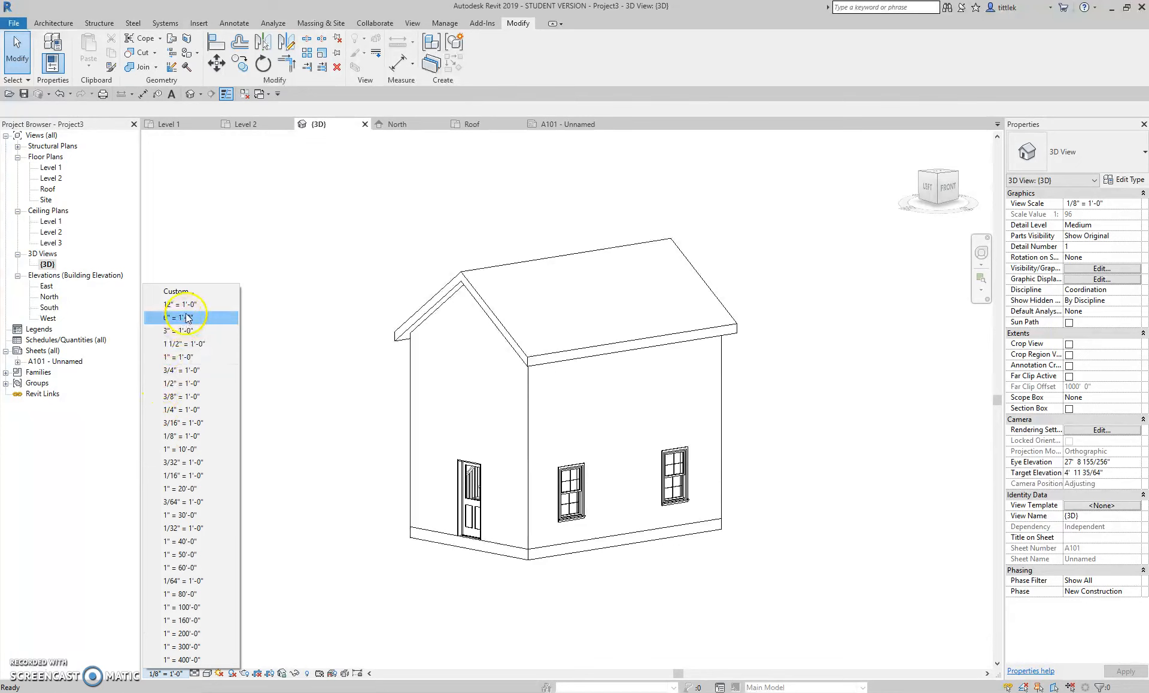
left_click(190, 409)
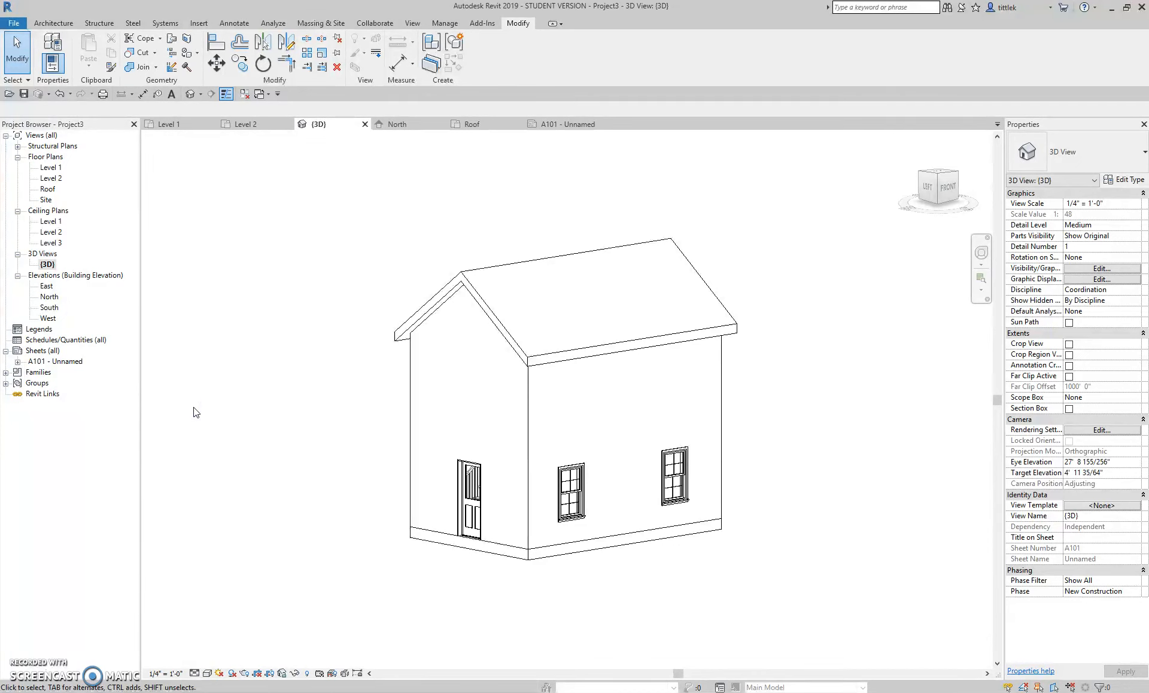
Move the house viewport on sheet A101 so it sits centered inside the border, above the titleblock text
double_click(40, 362)
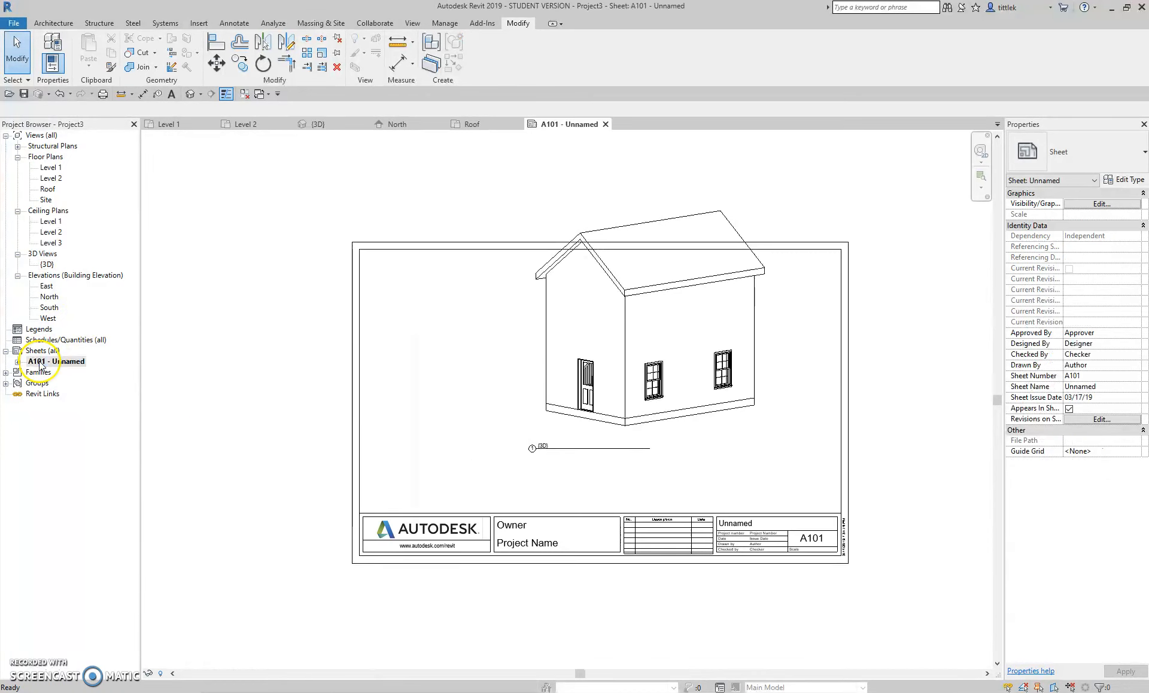
left_click(687, 359)
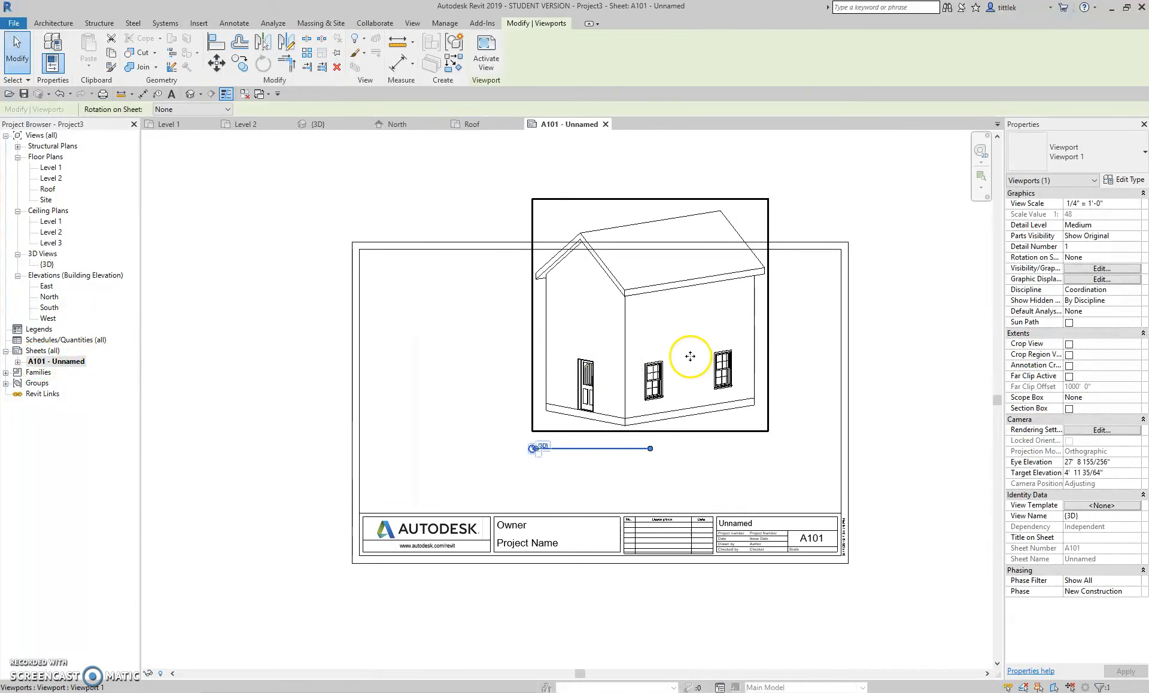
left_click_drag(674, 341, 625, 395)
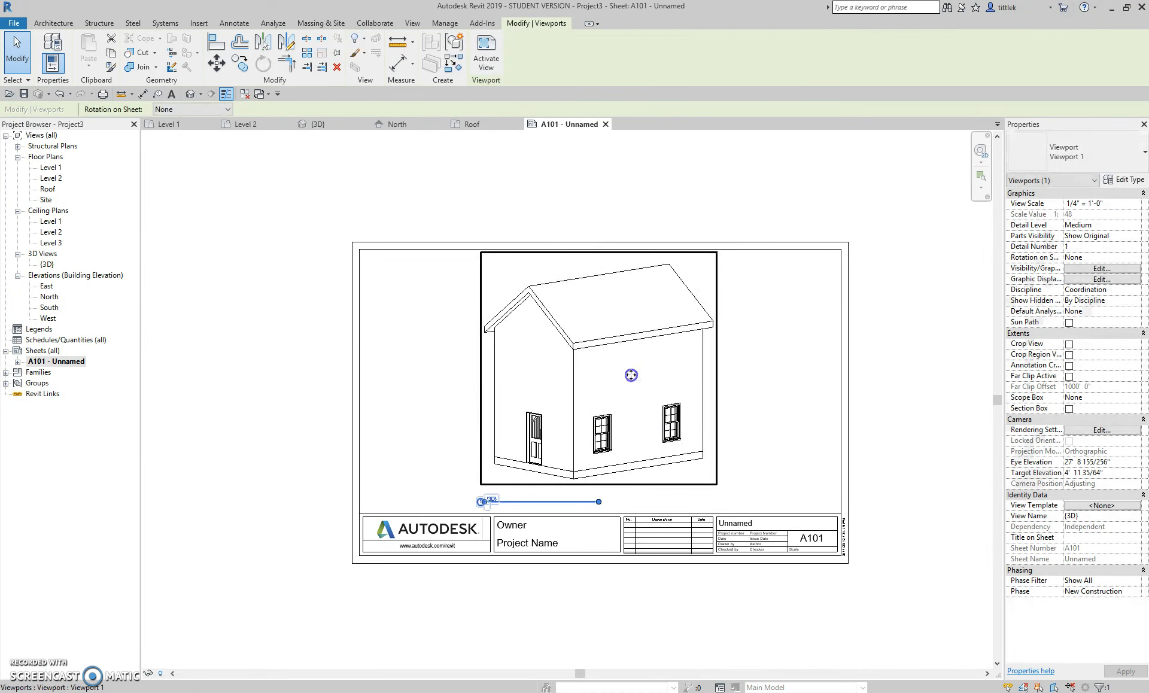
left_click(781, 394)
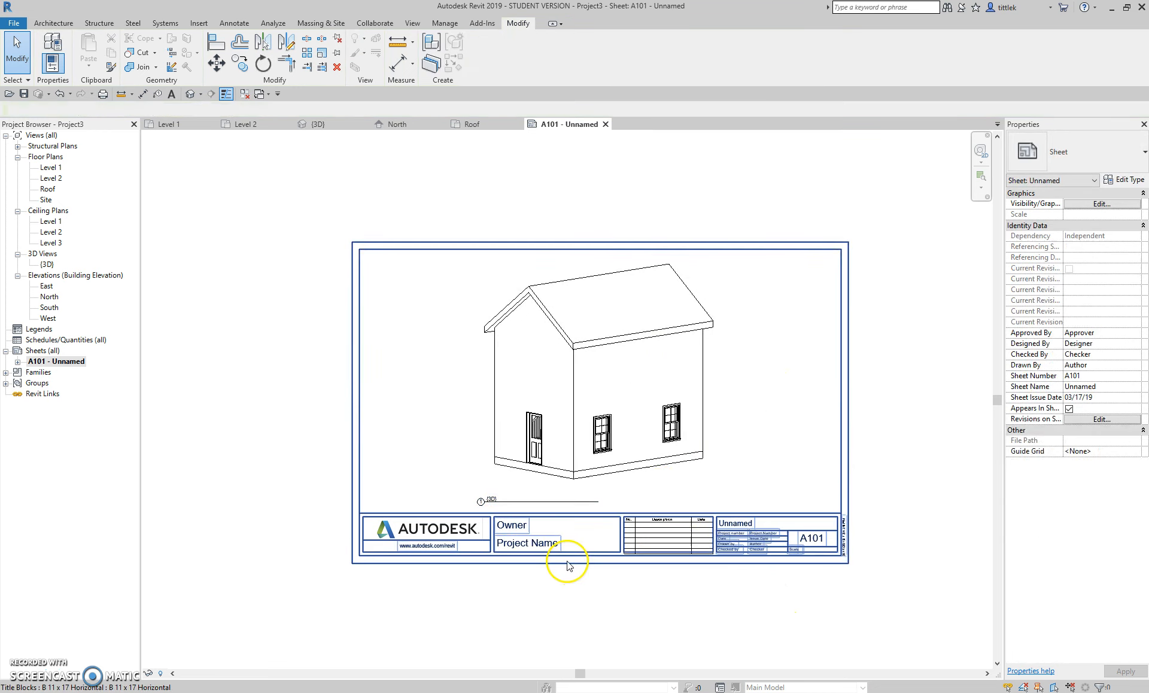
Replace the Owner text in the titleblock with YOUR NAME
scroll(567, 565, "up", 2)
left_click(500, 516)
left_click(501, 516)
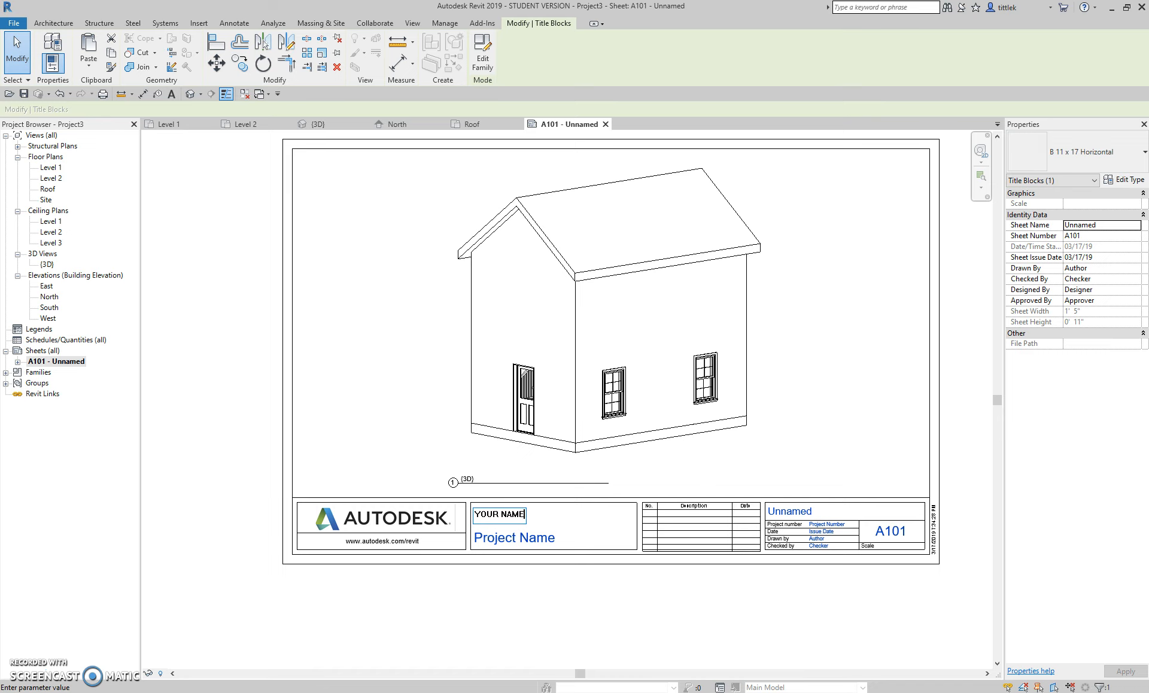
left_click(559, 565)
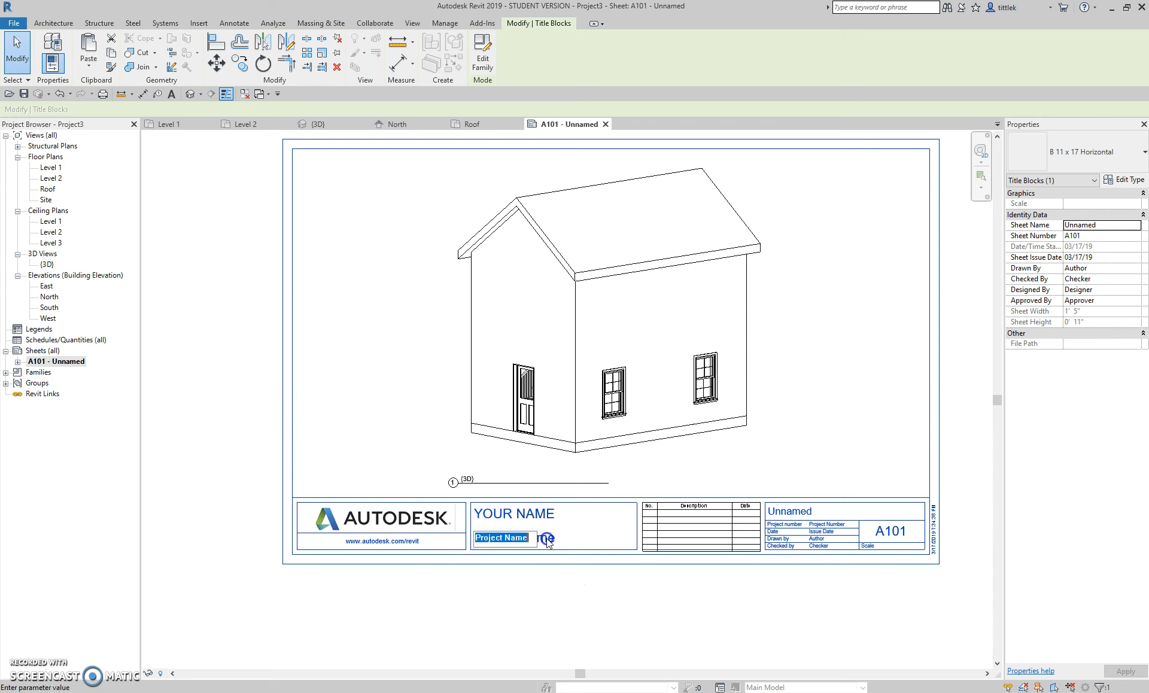
Set the titleblock's project name to REVIT INTRODUCTION
left_click(546, 537)
type("r")
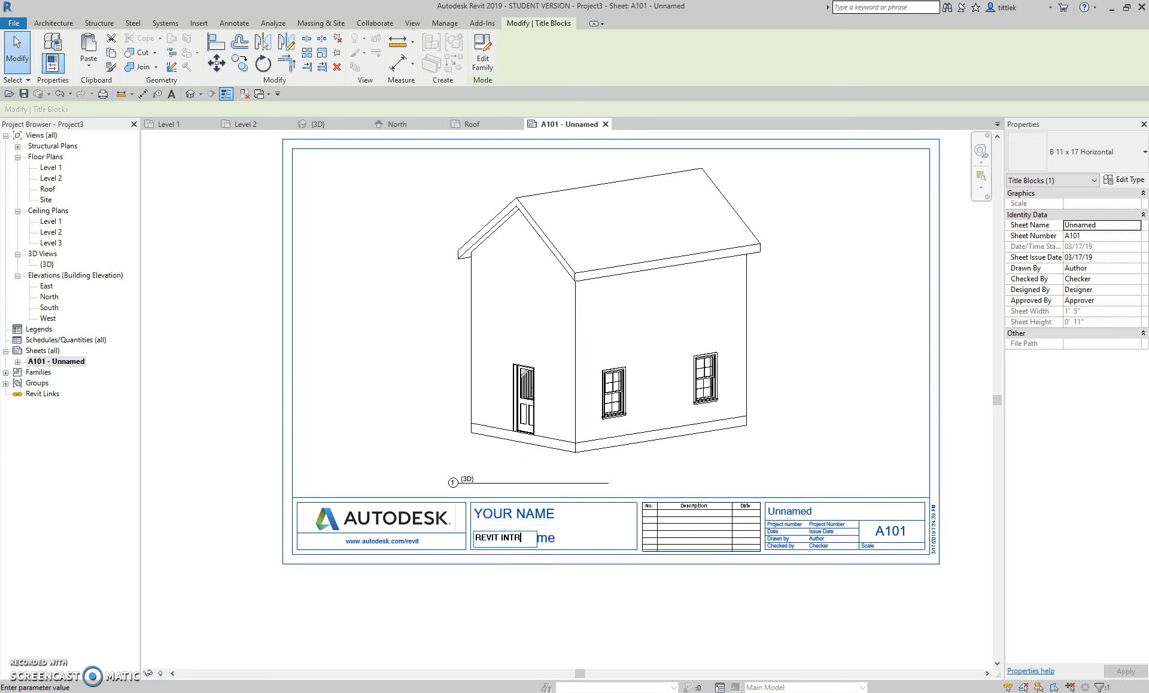
type("EVIT INTRODUCT")
key("Return")
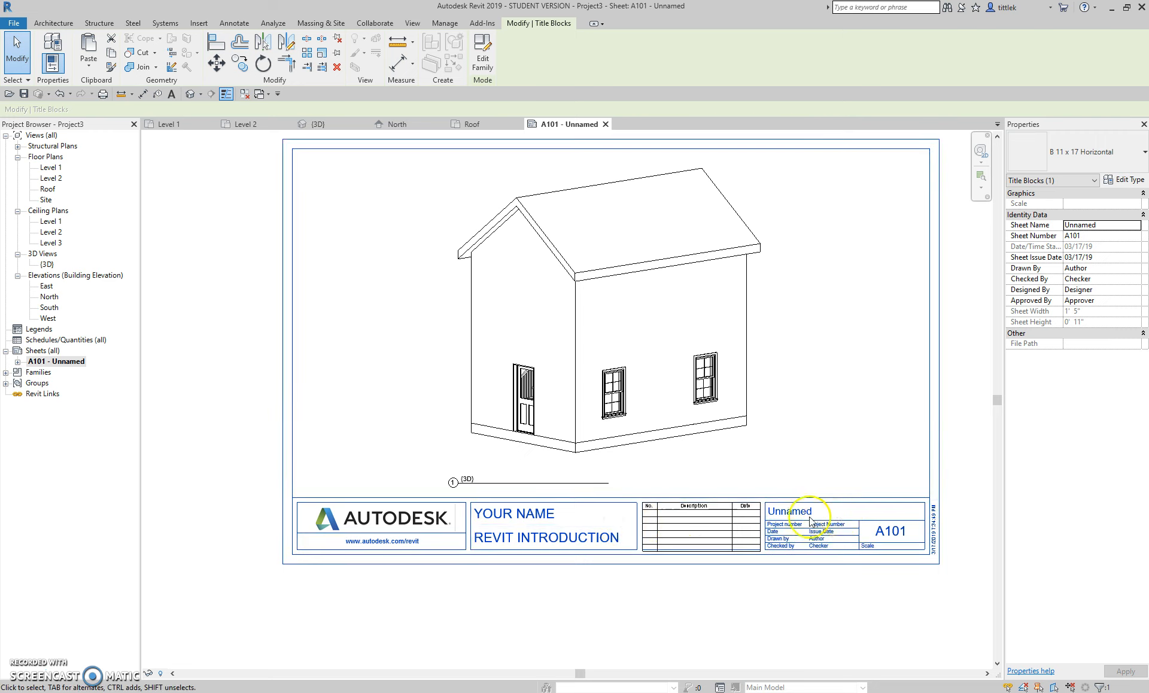
Change the sheet name in the titleblock from Unnamed to REVIT INTRODUCTION
left_click(783, 513)
left_click_drag(817, 514, 737, 513)
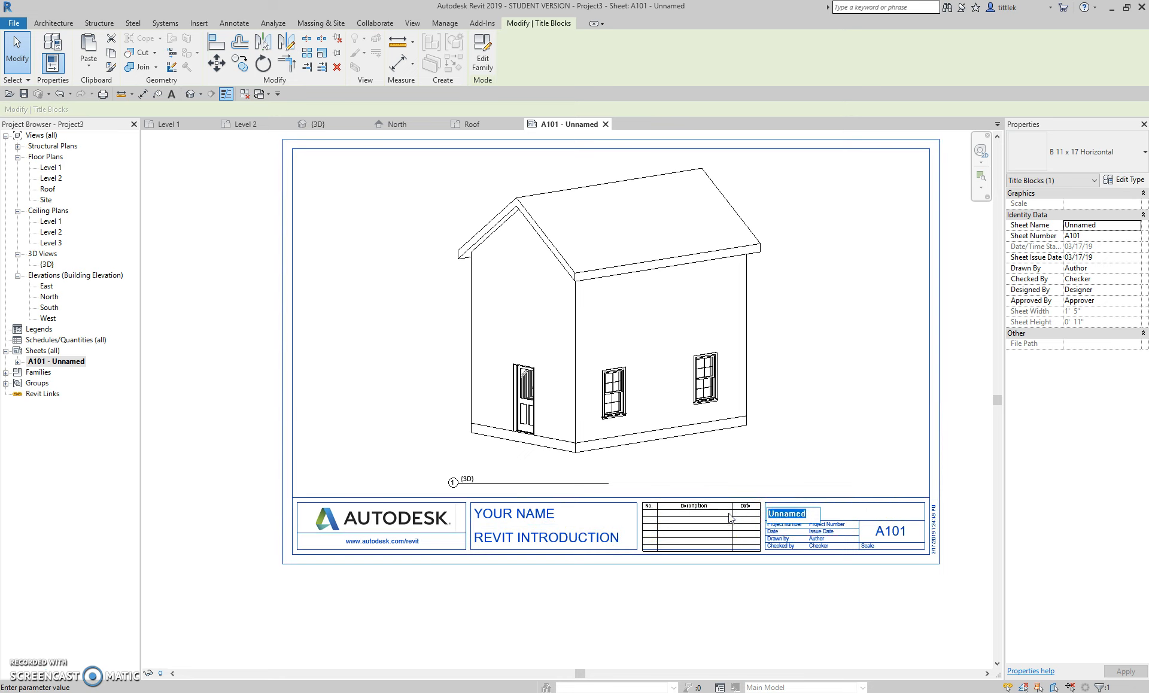
type("r")
left_click(730, 518)
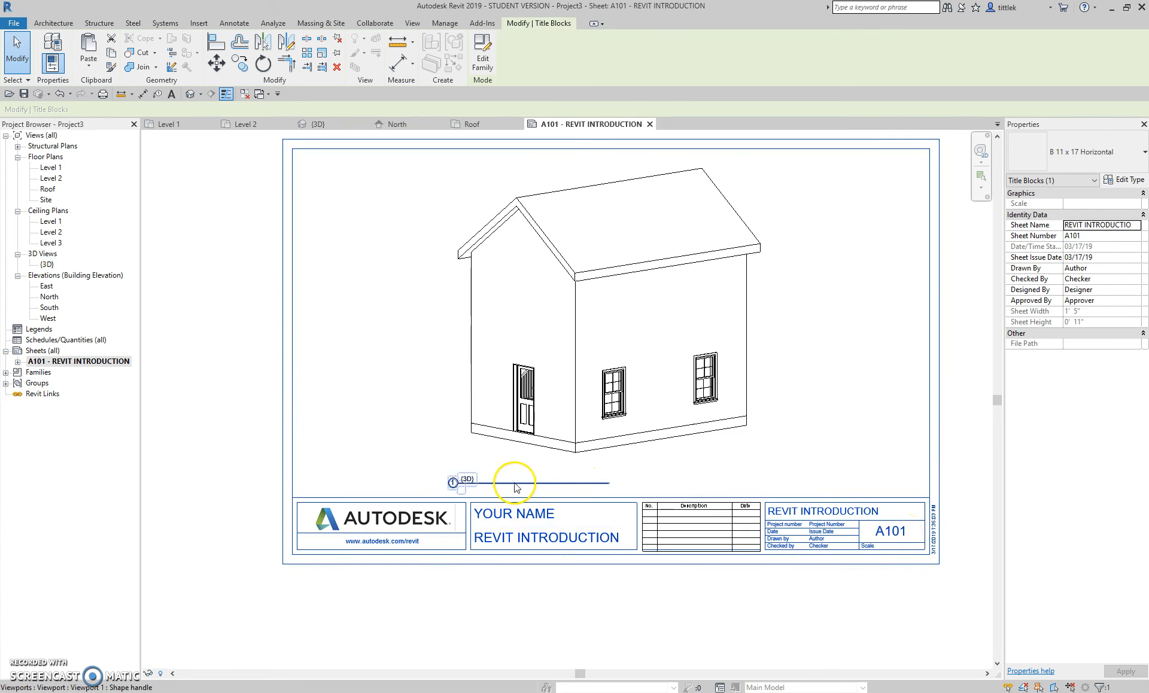
Rename the {3D} view to REVIT INTRODUCTION so its view title on the sheet uses that name
double_click(468, 480)
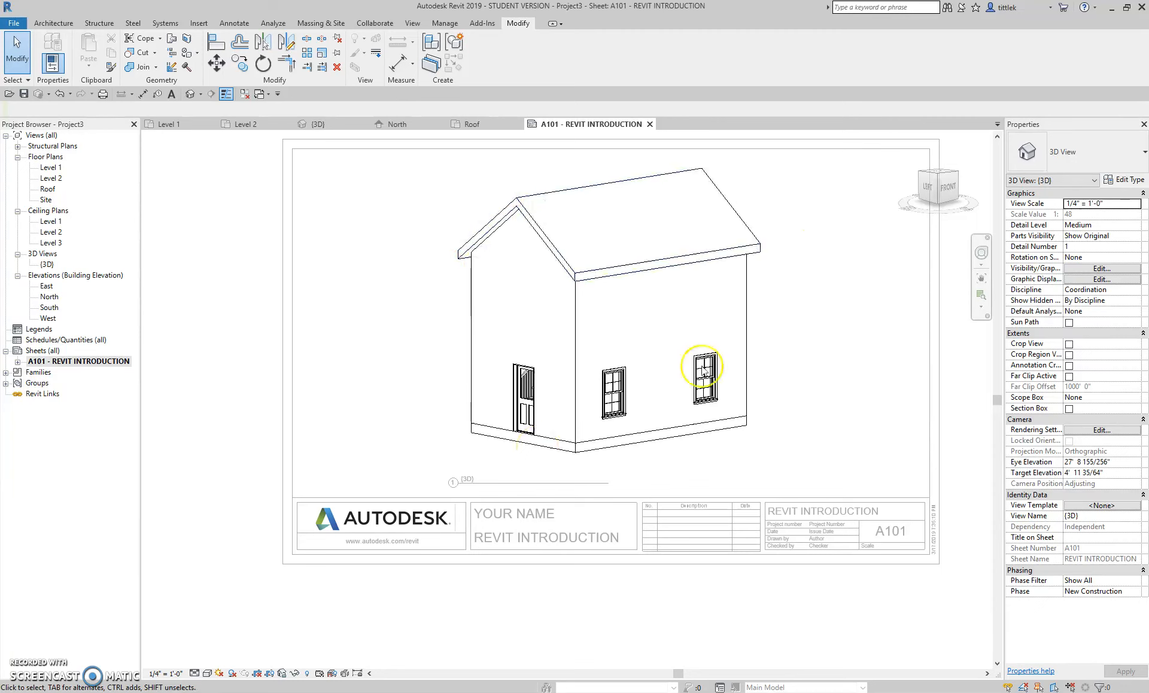
double_click(242, 258)
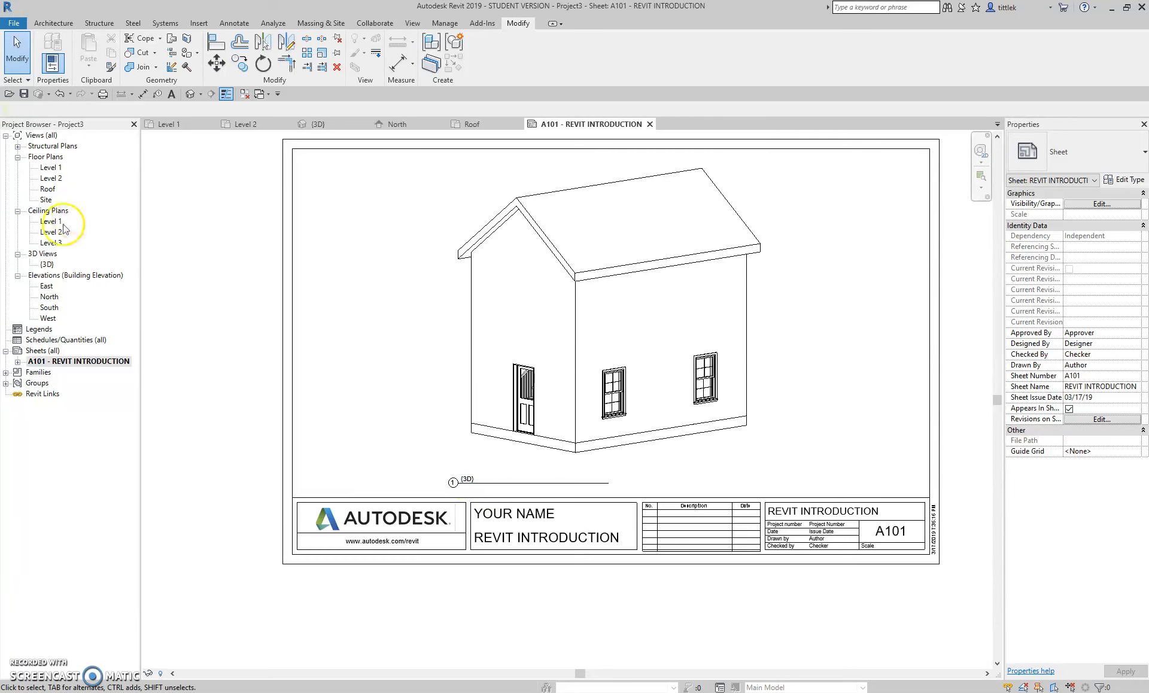
left_click(46, 265)
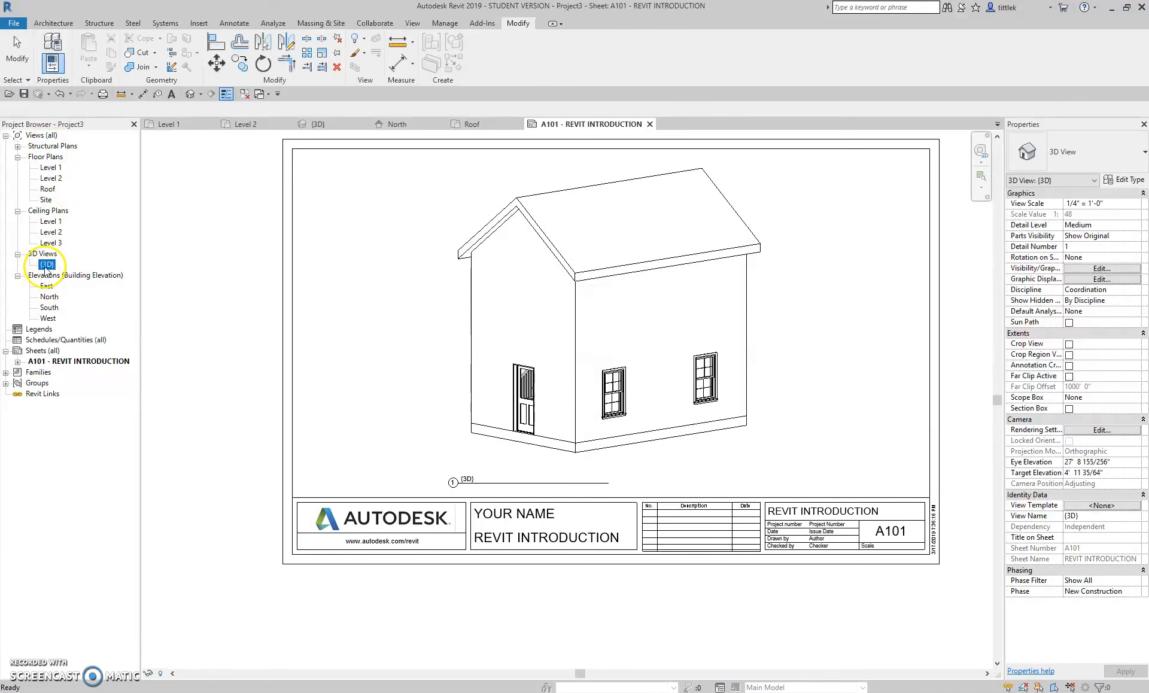
right_click(47, 264)
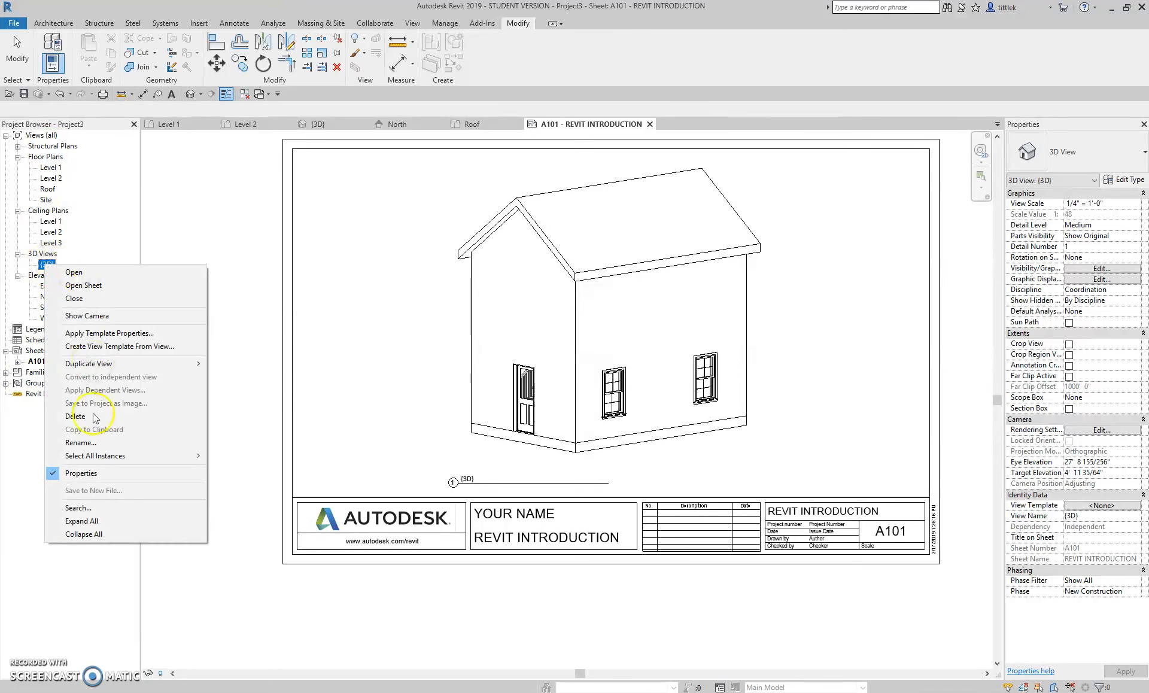
left_click(96, 449)
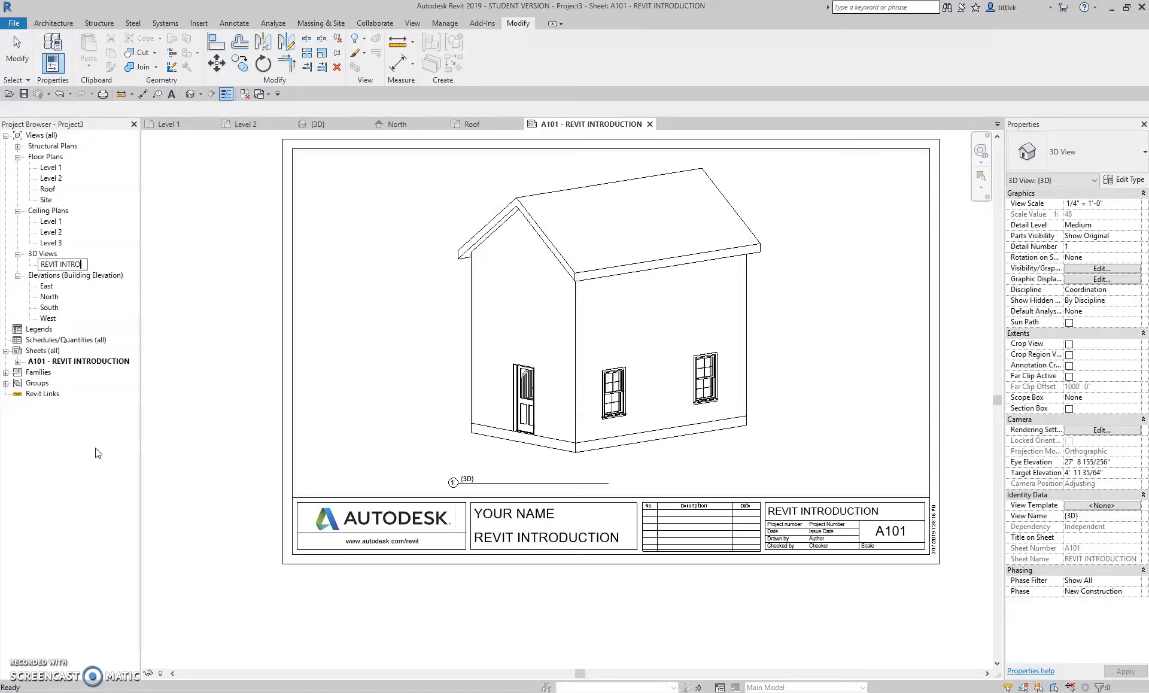
type("REVIT INTRODUCTION")
key("Return")
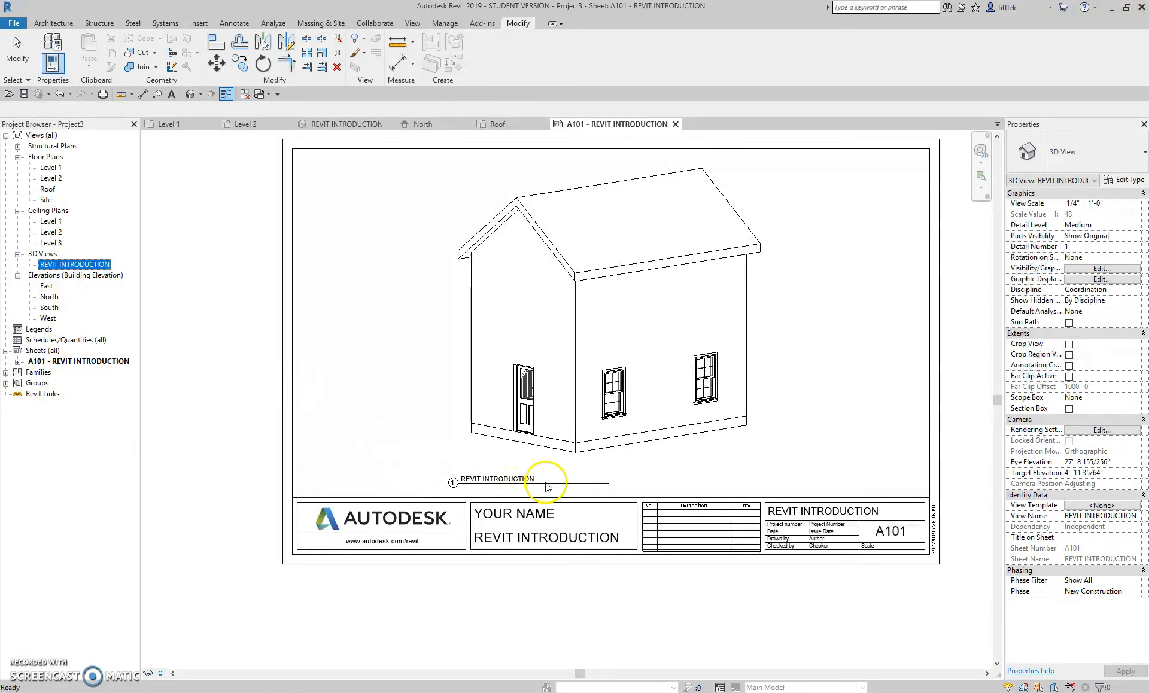
left_click(90, 266)
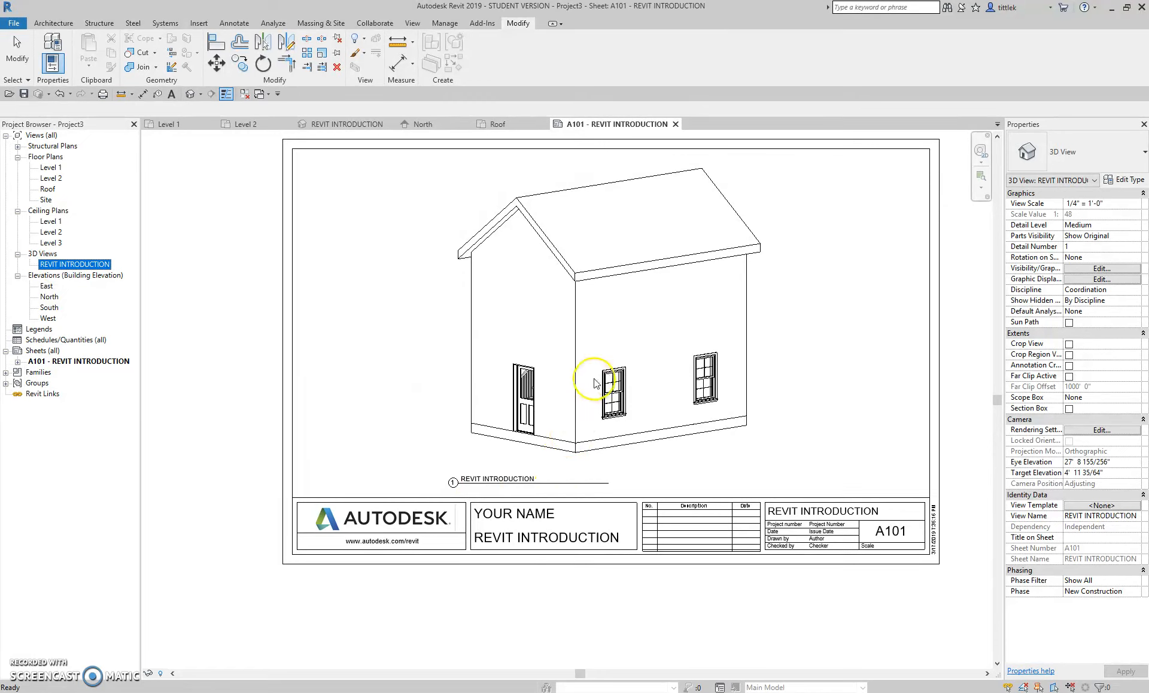
left_click(649, 505)
Start printing sheet A101 and set the paper size to Tabloid in the print setup
middle_click_drag(695, 405, 677, 469)
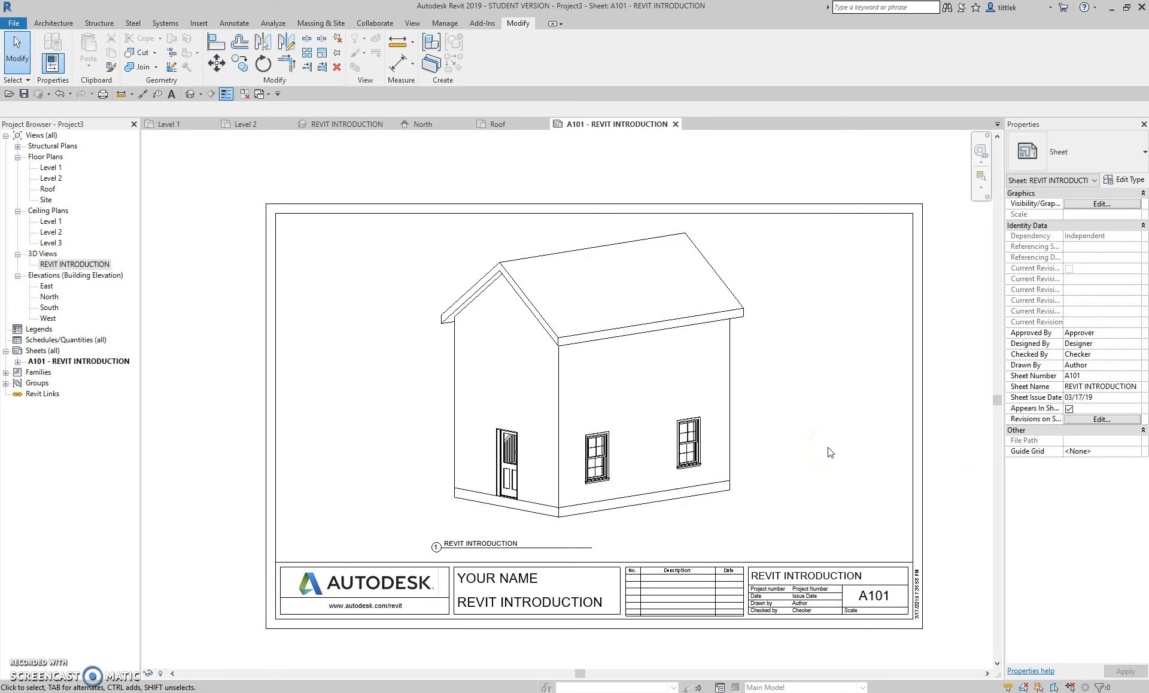
key("ctrl+p")
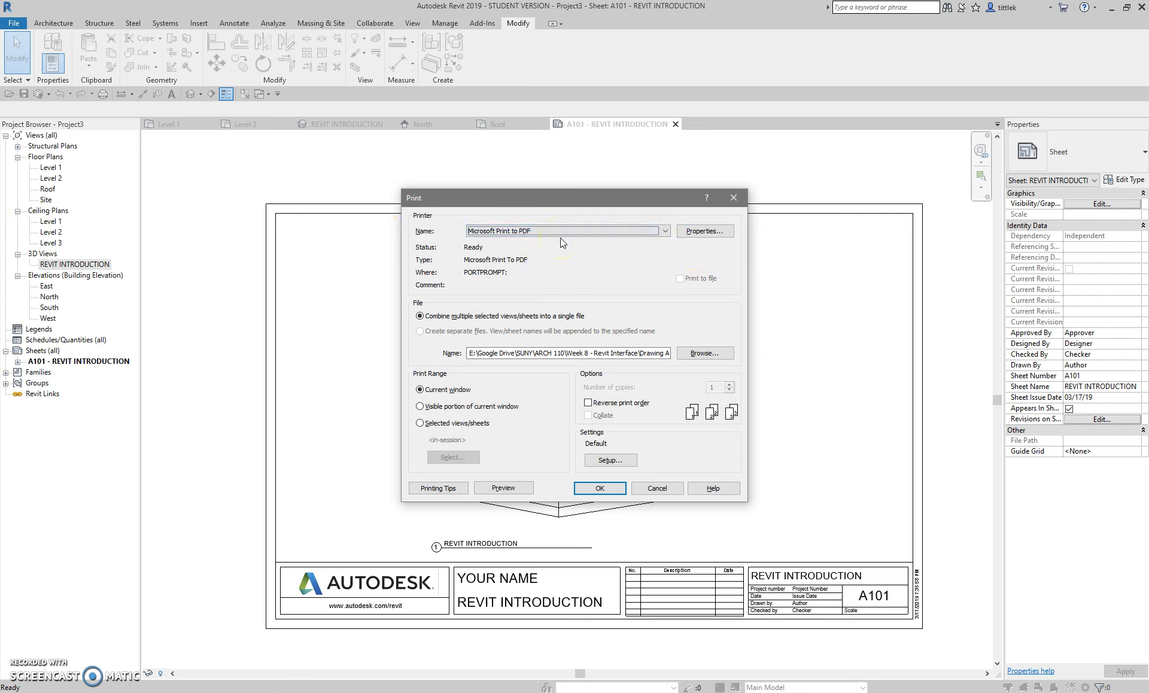
left_click(616, 462)
left_click(609, 461)
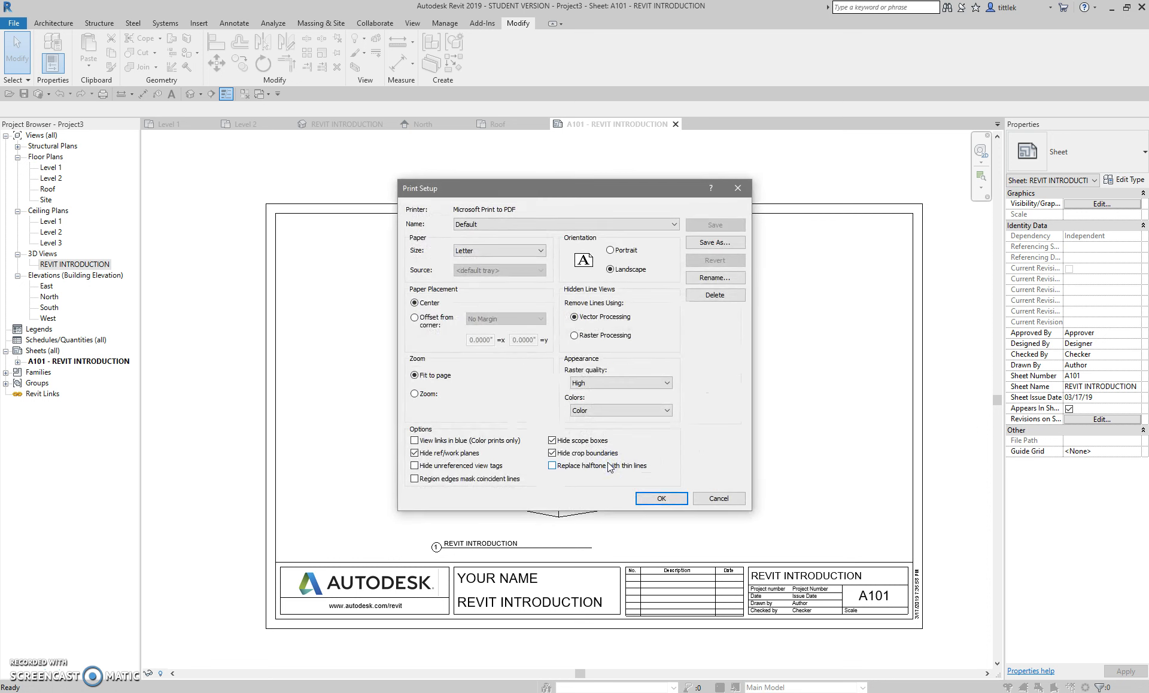
left_click(537, 253)
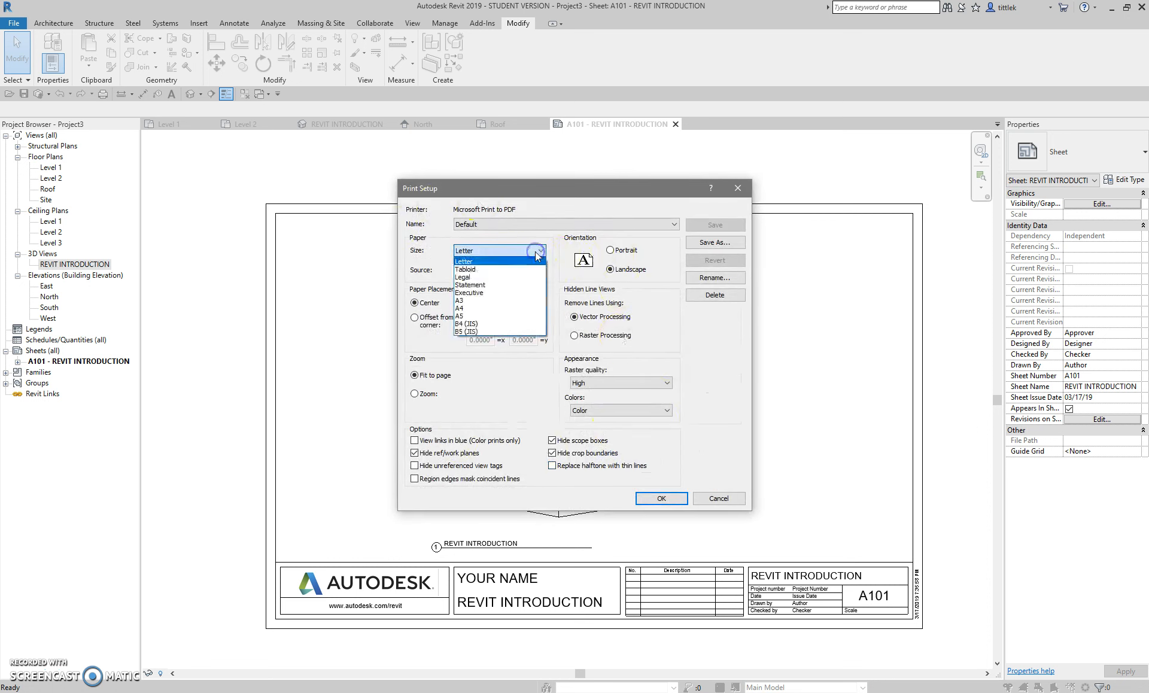
left_click(508, 270)
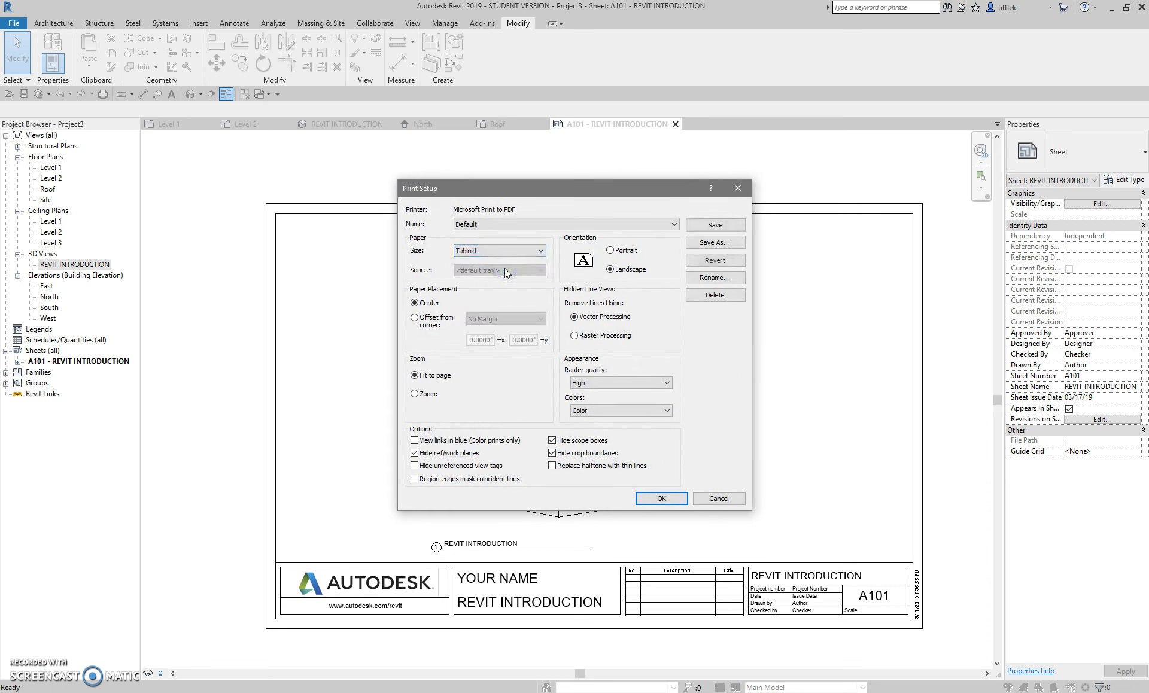
left_click(522, 276)
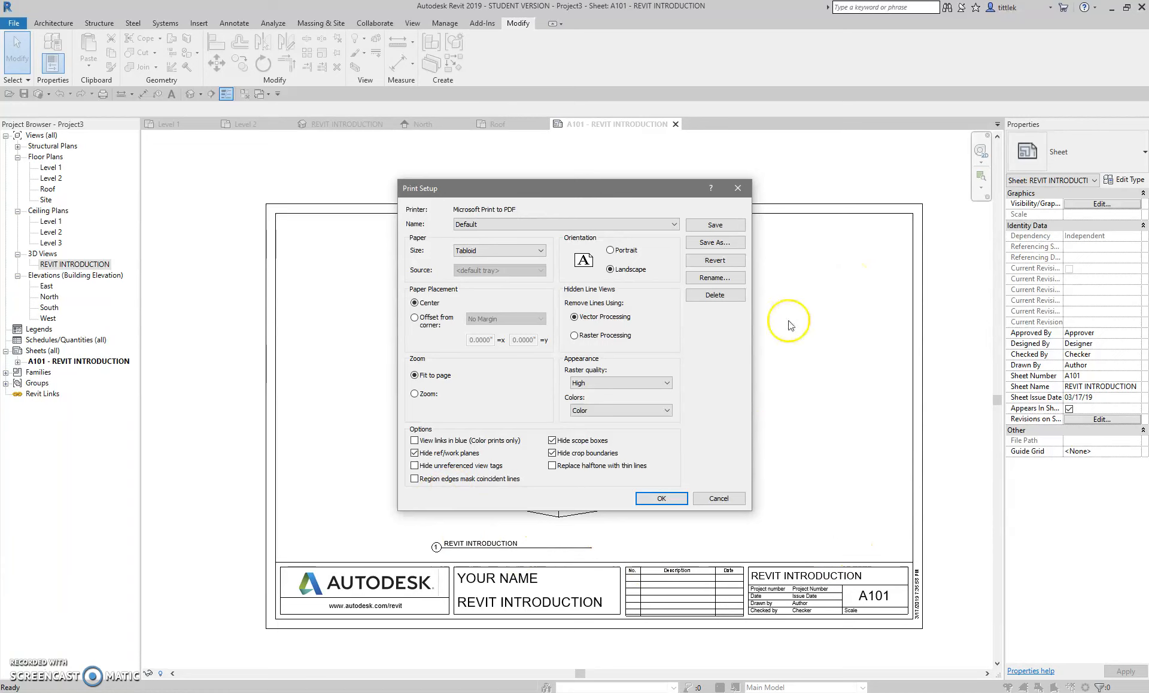
Set the print zoom to 100% size with centered paper placement and accept the print setup
left_click(415, 394)
double_click(471, 394)
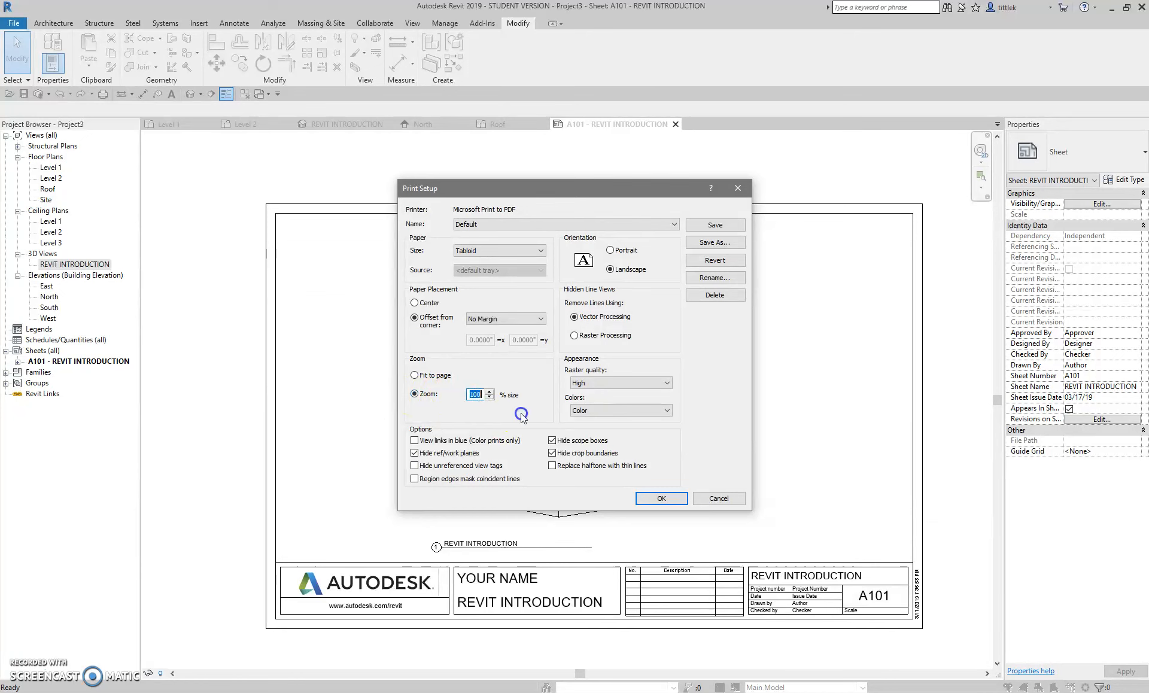
left_click(414, 302)
left_click(414, 375)
left_click(414, 394)
left_click(415, 317)
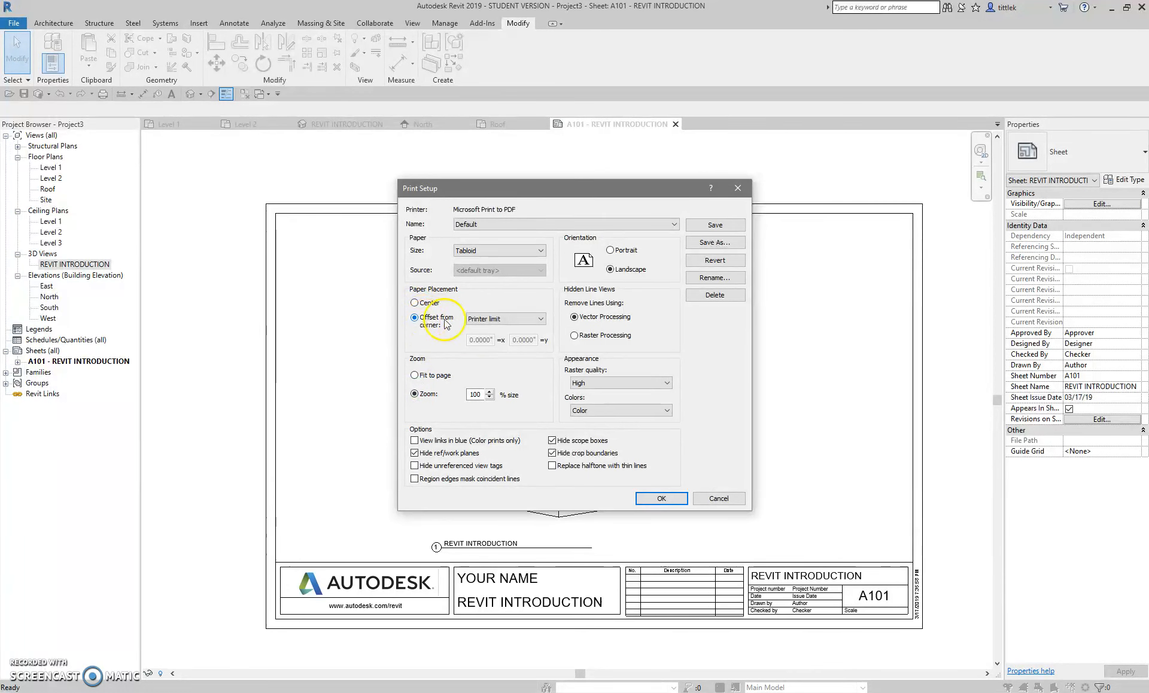
left_click(415, 303)
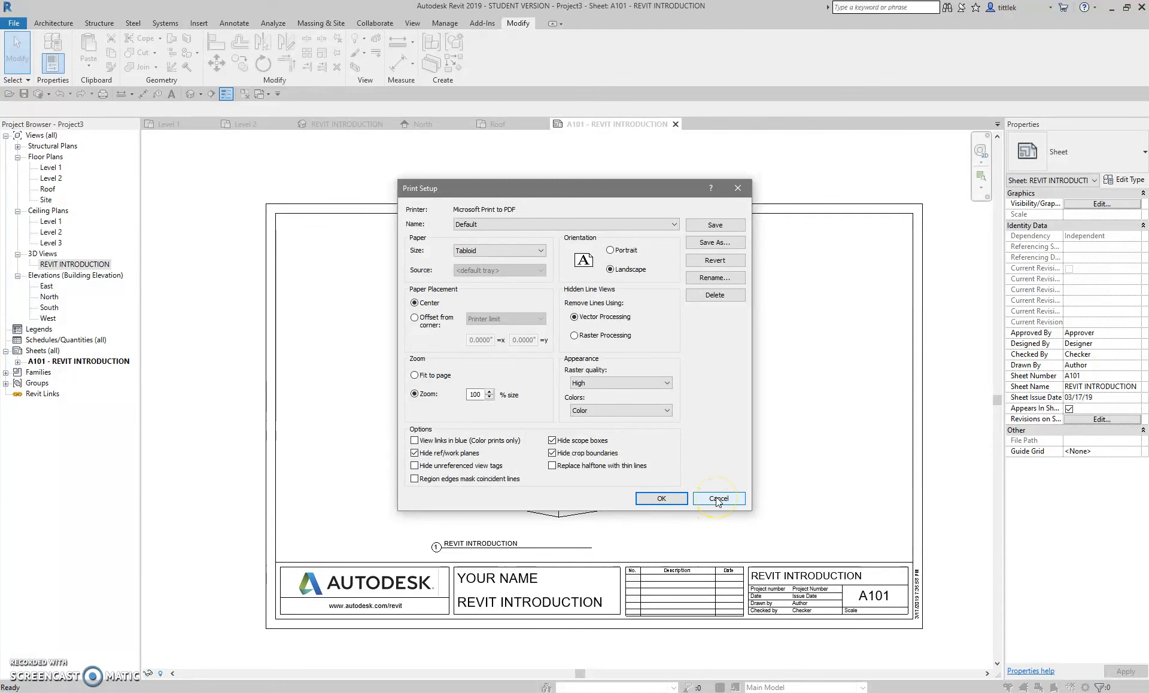
left_click(661, 498)
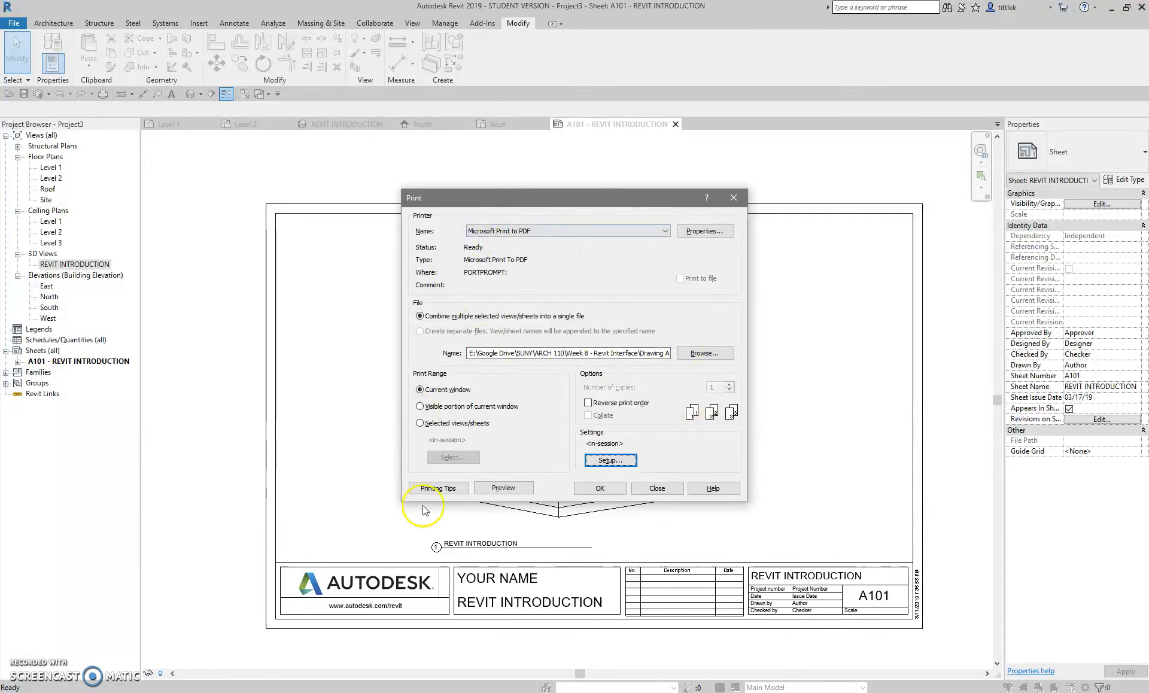
Preview the printed page of sheet A101 and return to the sheet view
left_click(503, 488)
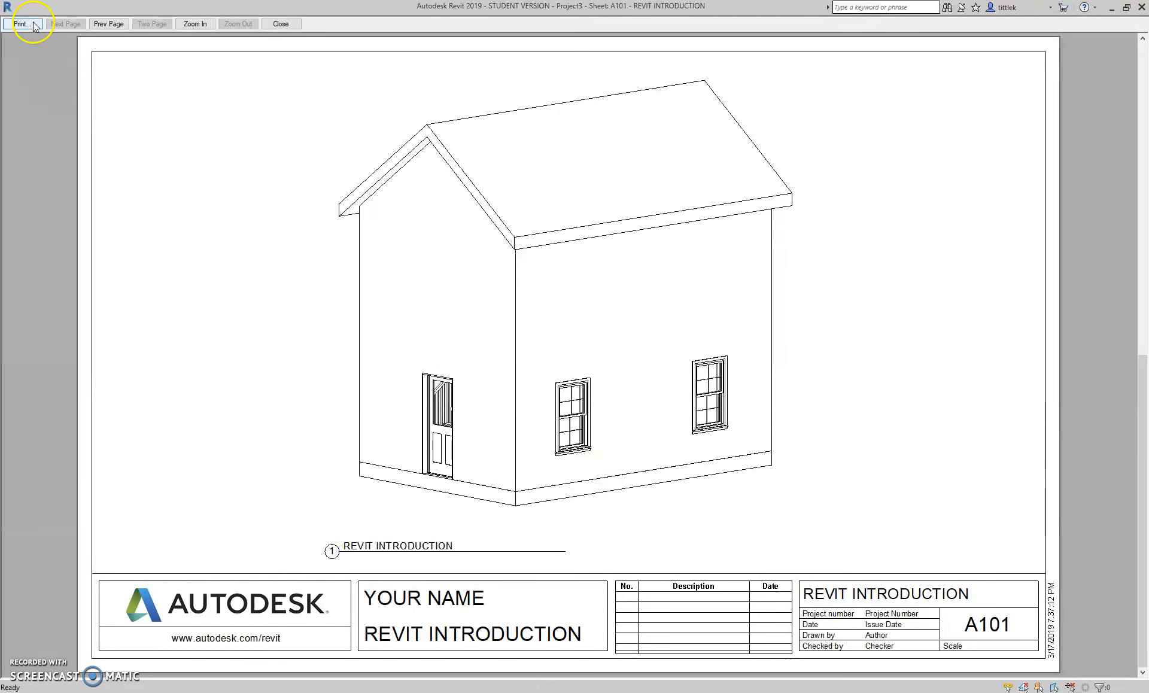
left_click(279, 27)
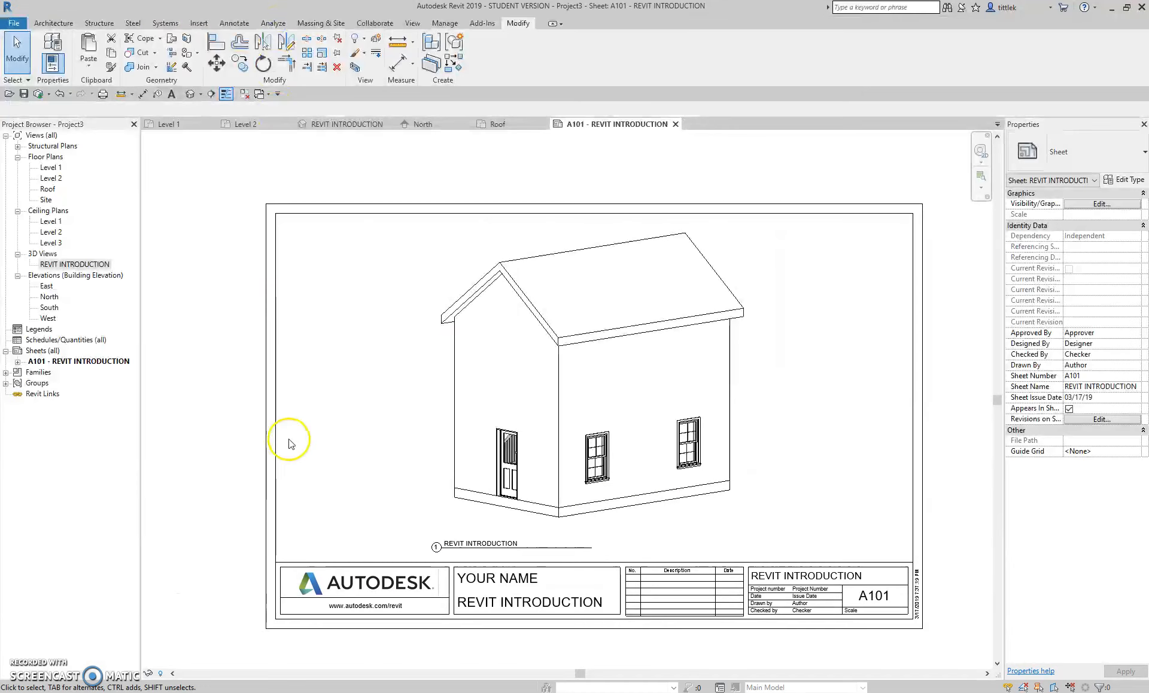
scroll(600, 527, "down", 1)
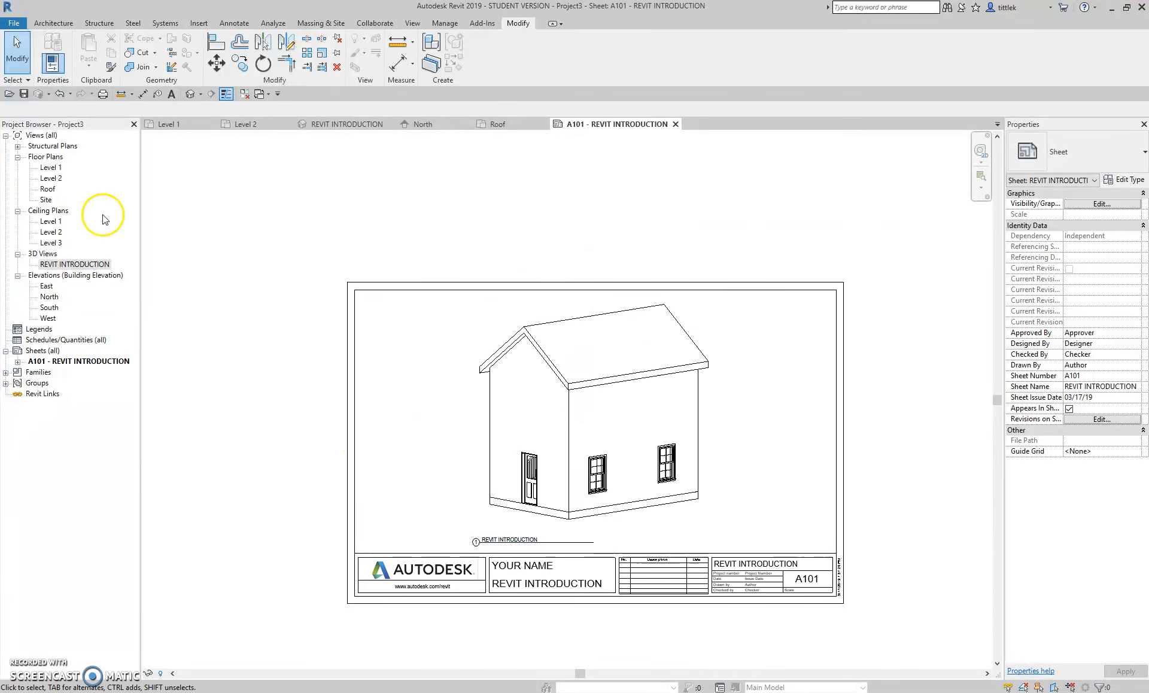